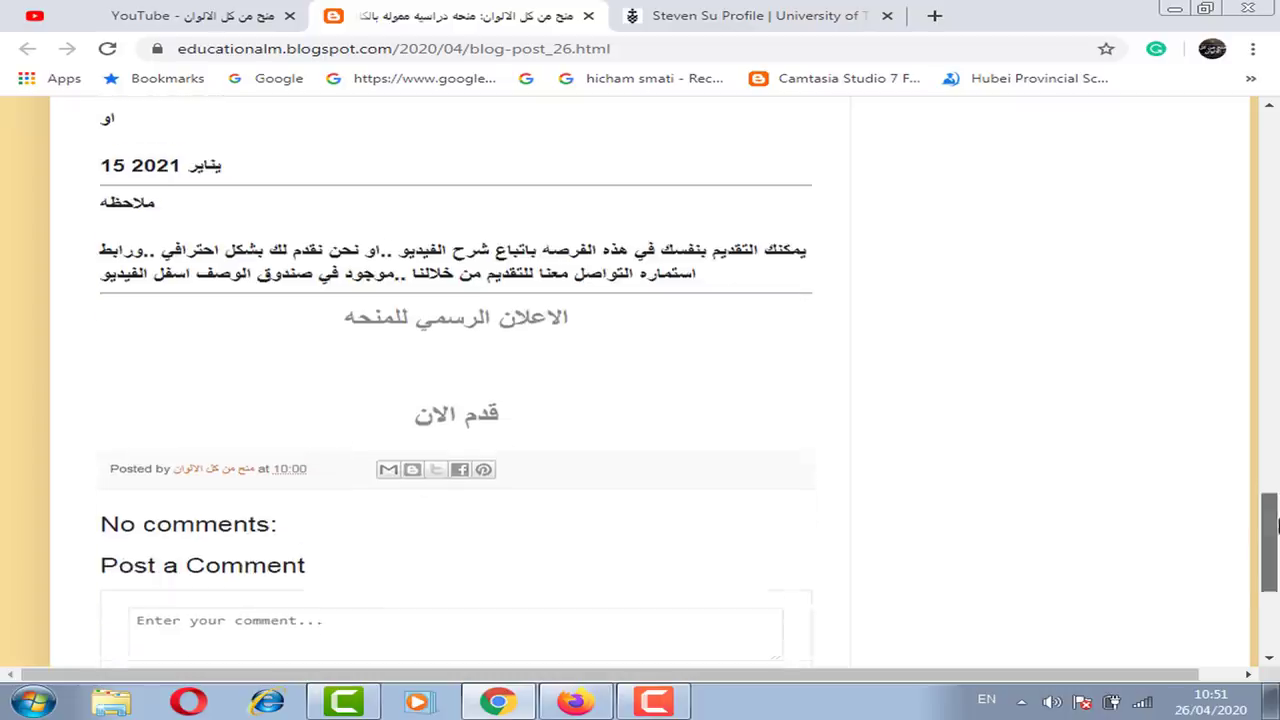
Step: Open the blog post's official scholarship announcement in a new tab, review the Scholarships at UTS page, and close it
right_click(491, 315)
left_click(530, 322)
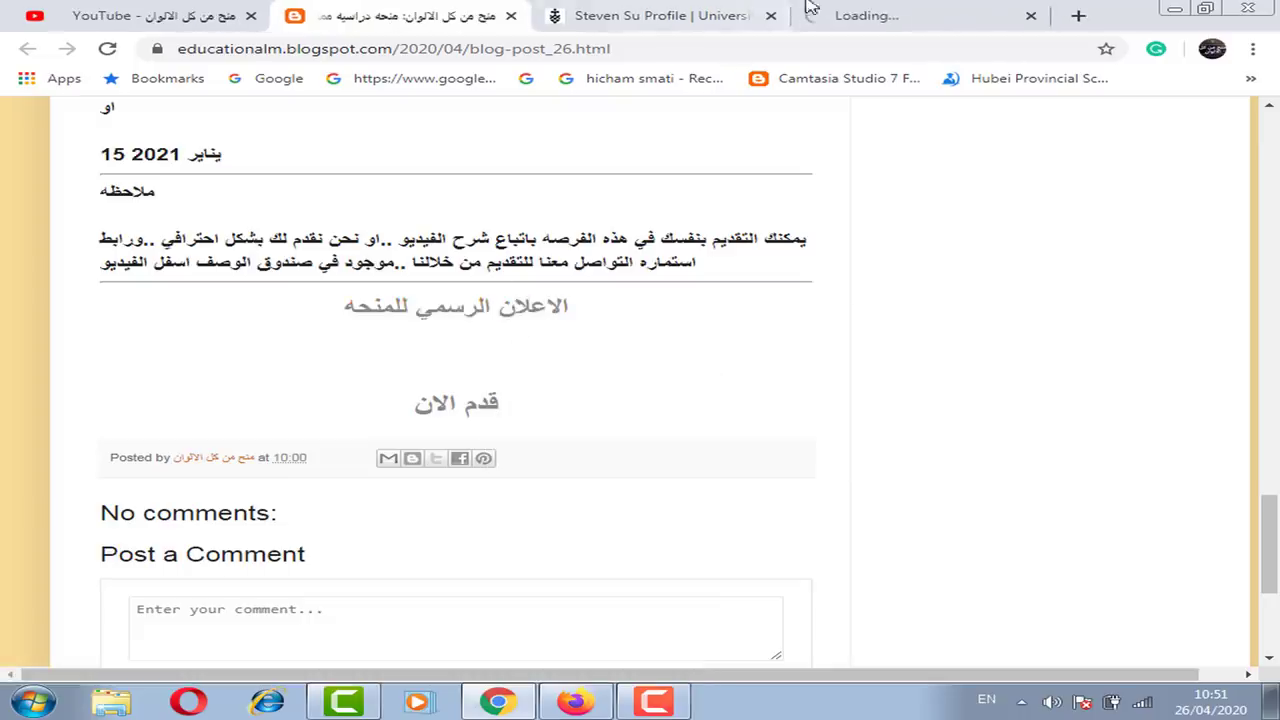
left_click(863, 12)
left_click(729, 10)
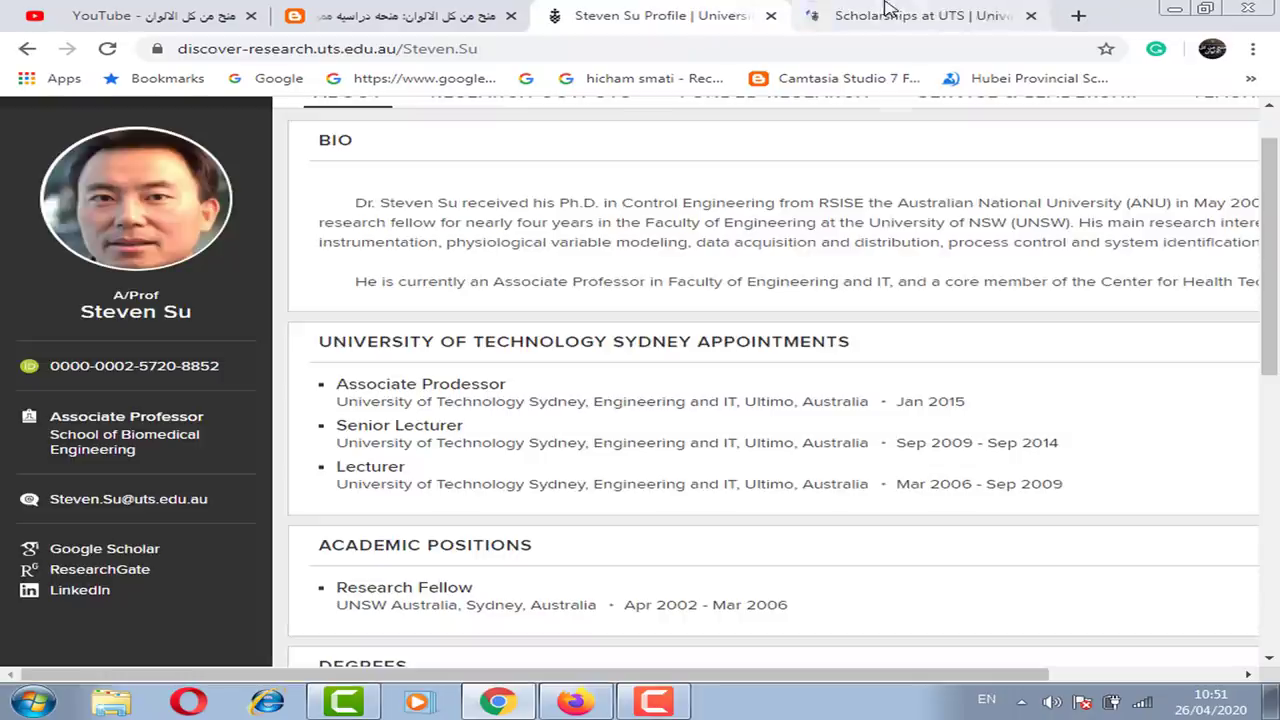
left_click(886, 10)
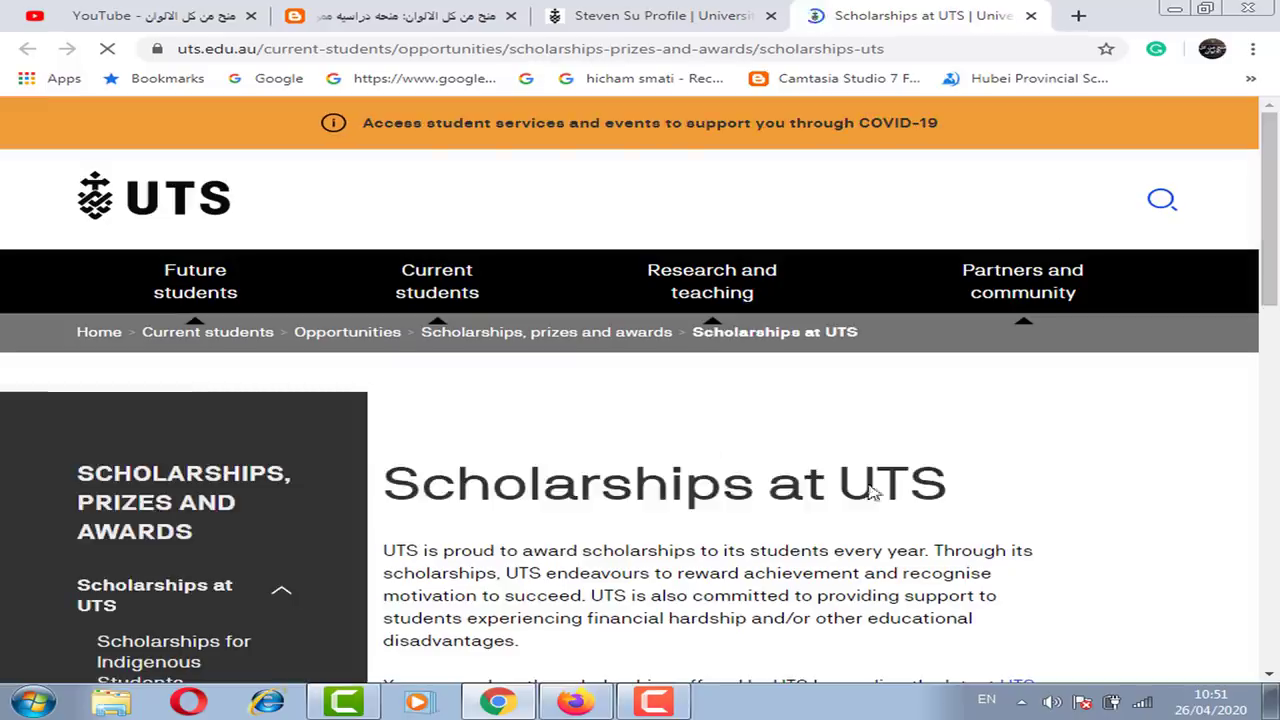
left_click_drag(1268, 188, 1274, 292)
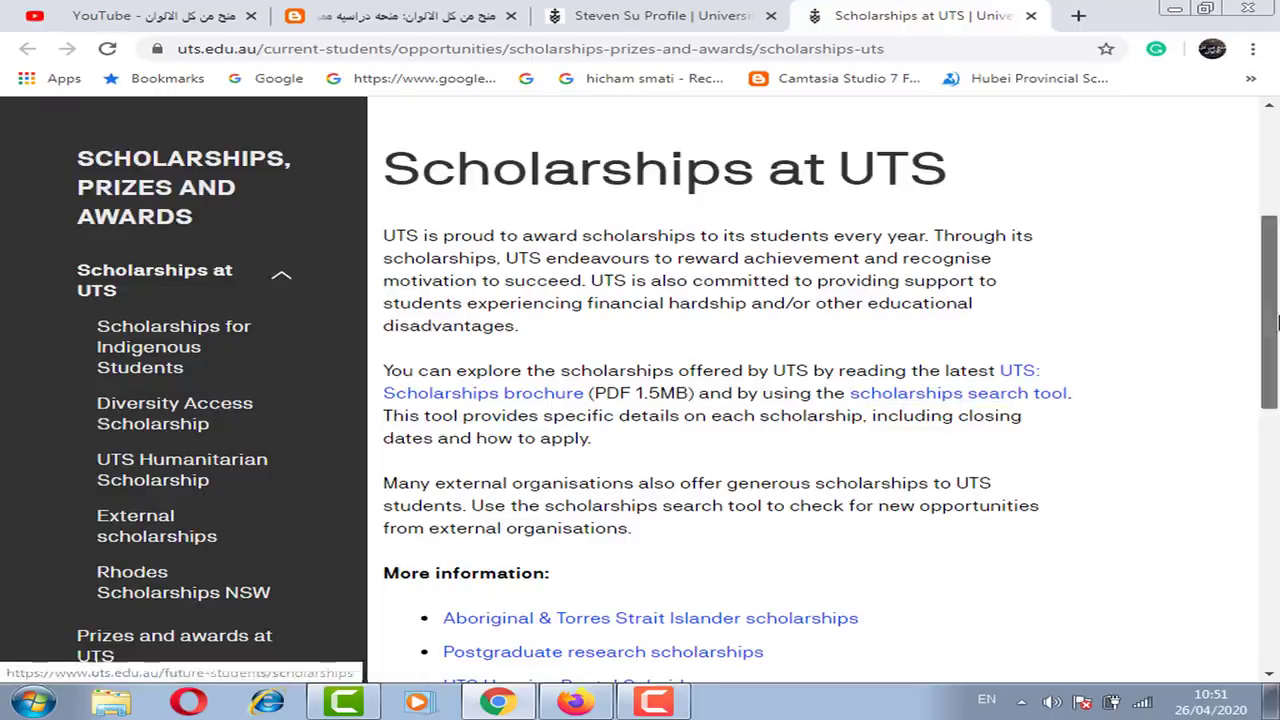
scroll(576, 456, "up", 1)
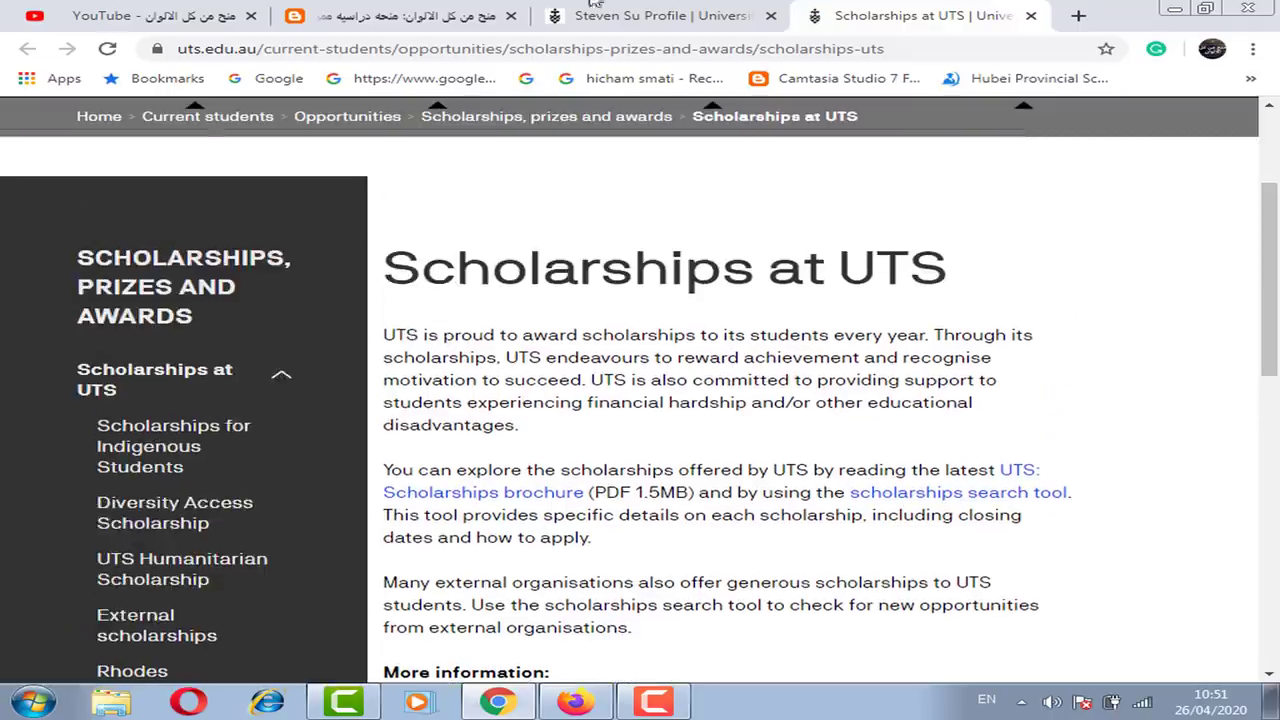
left_click(405, 14)
mouse_move(1268, 545)
left_mouse_down()
mouse_move(1268, 498)
mouse_move(1268, 531)
left_mouse_up()
left_click(1030, 15)
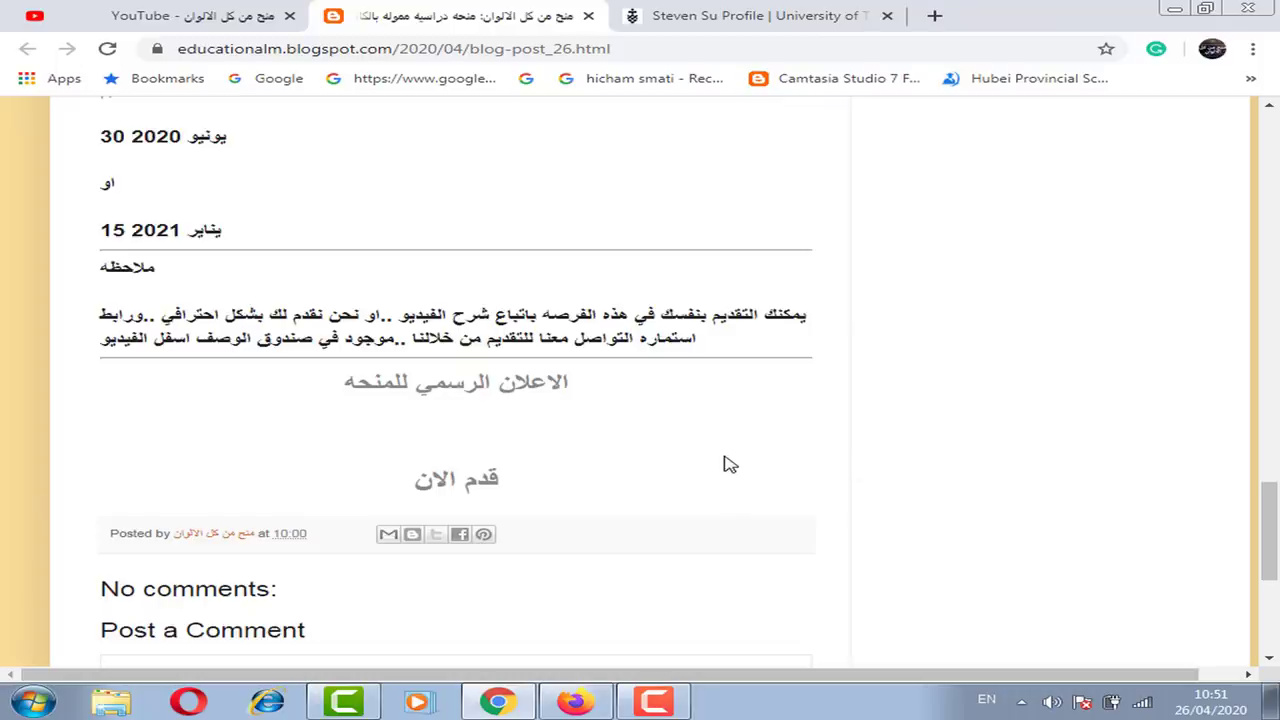
Step: Open the blog post's apply-now link in a new tab, close the professor's profile page, and show the UTS Online Application page
right_click(468, 482)
left_click(675, 492)
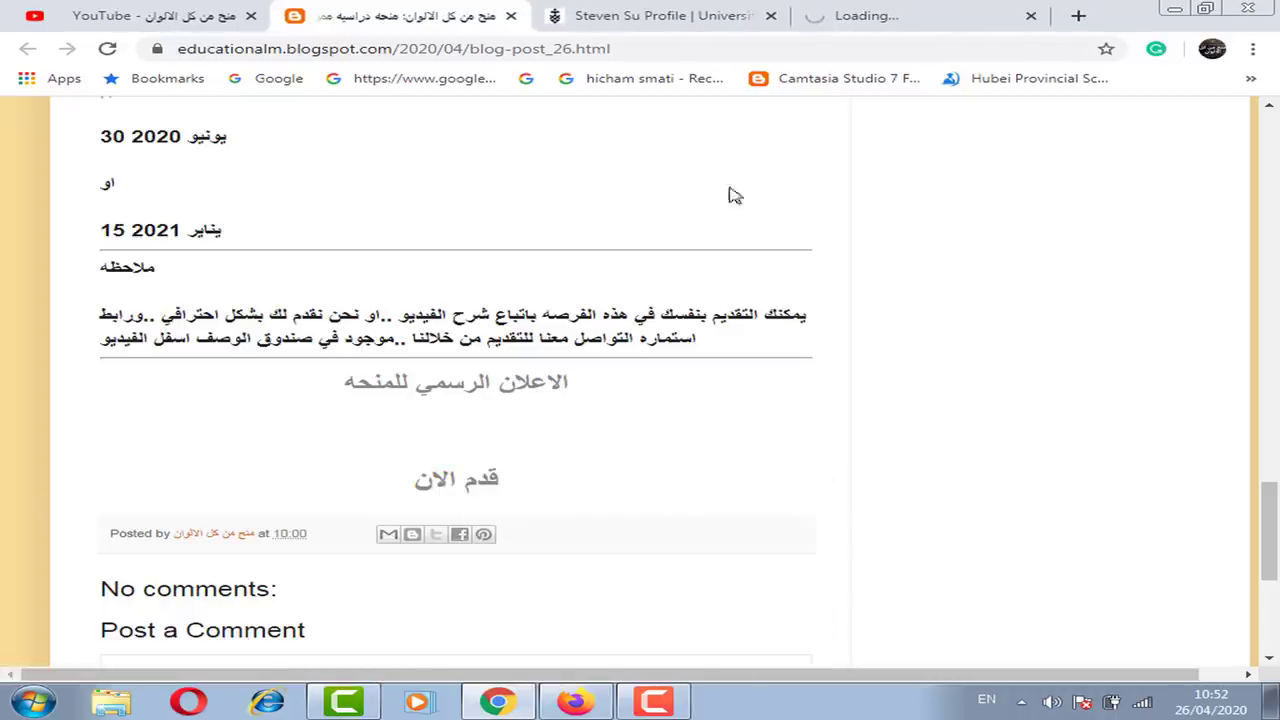
left_click(771, 16)
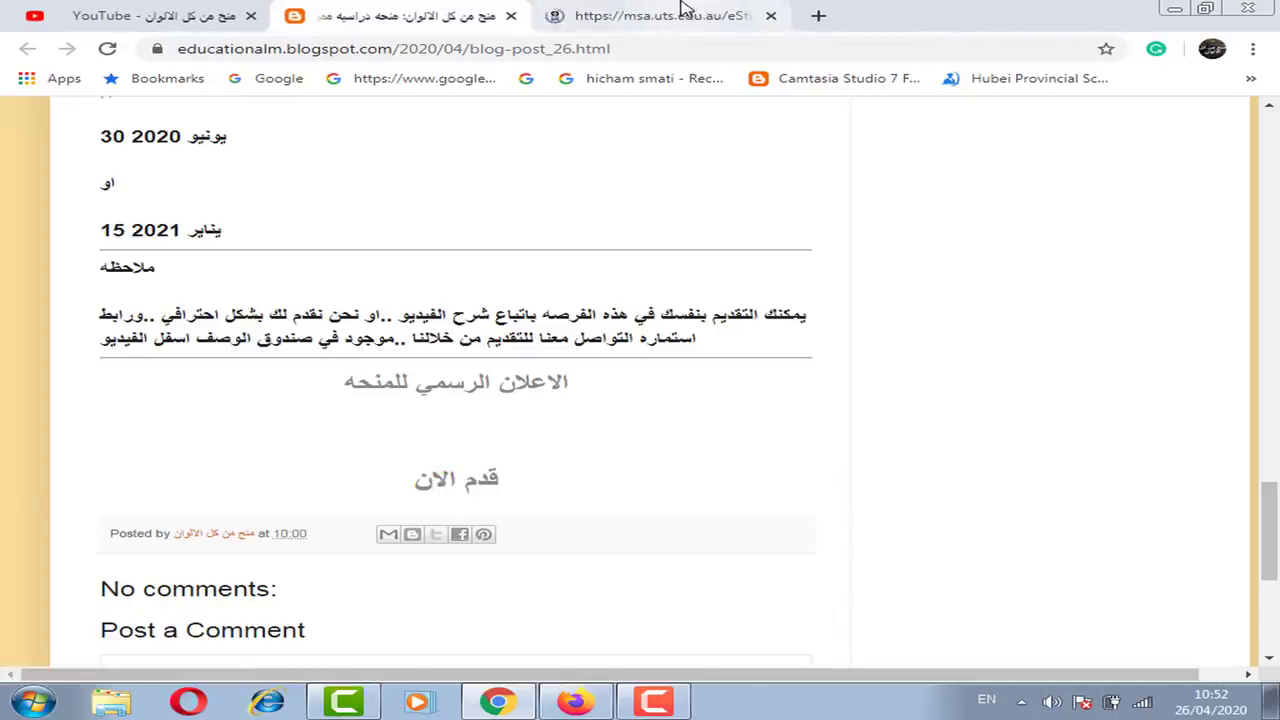
left_click(685, 12)
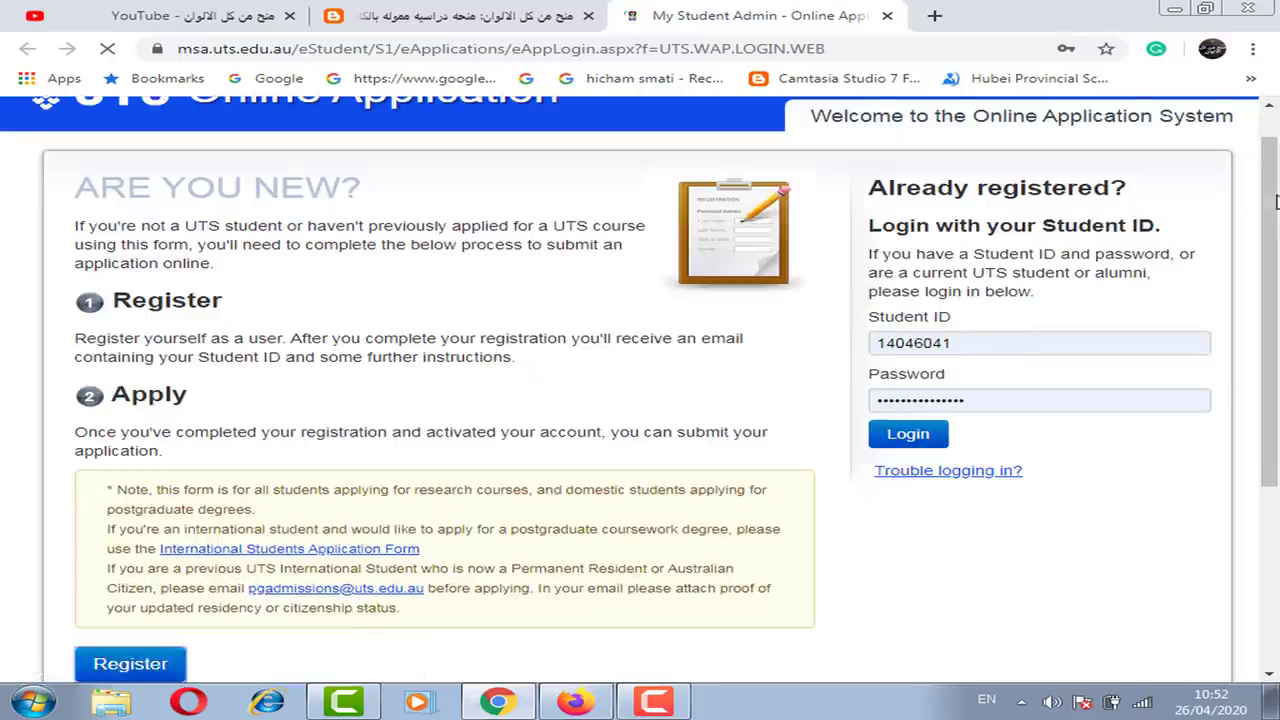
Step: Open the new applicant registration form and examine its sections from UTS Student details to Cultural Details
left_click_drag(1276, 208, 1277, 268)
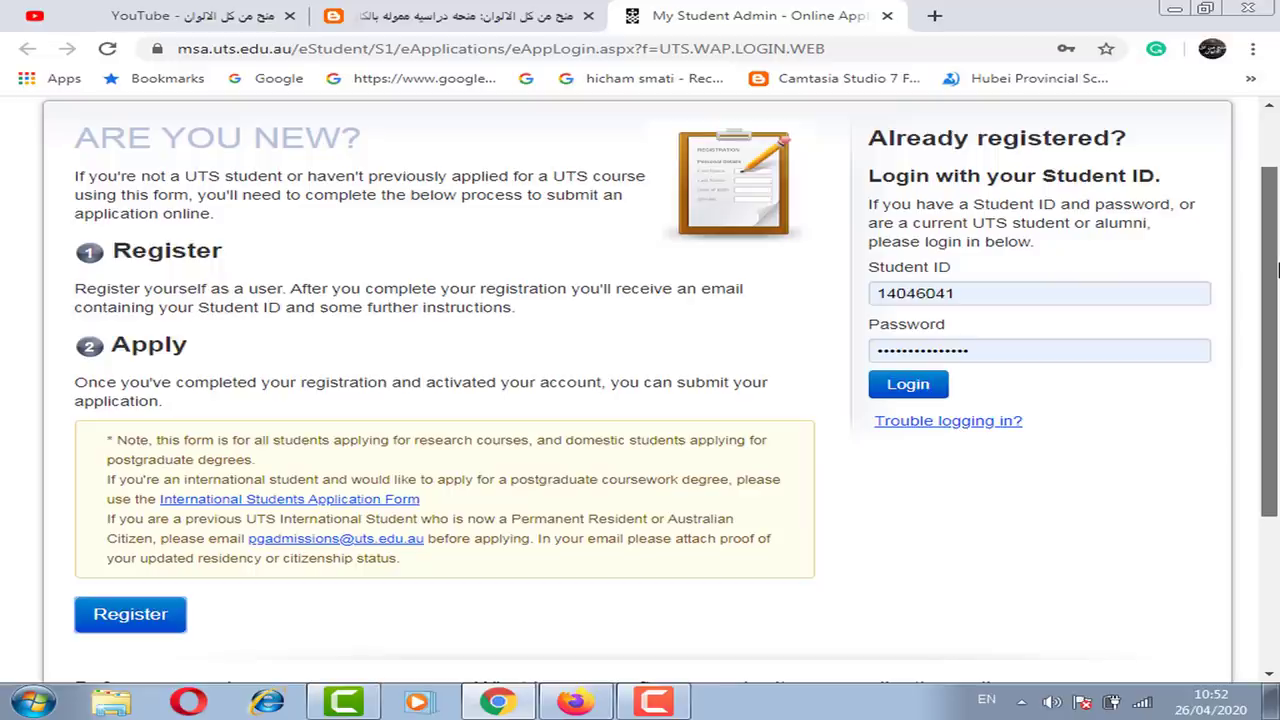
left_click(148, 617)
left_click(148, 617)
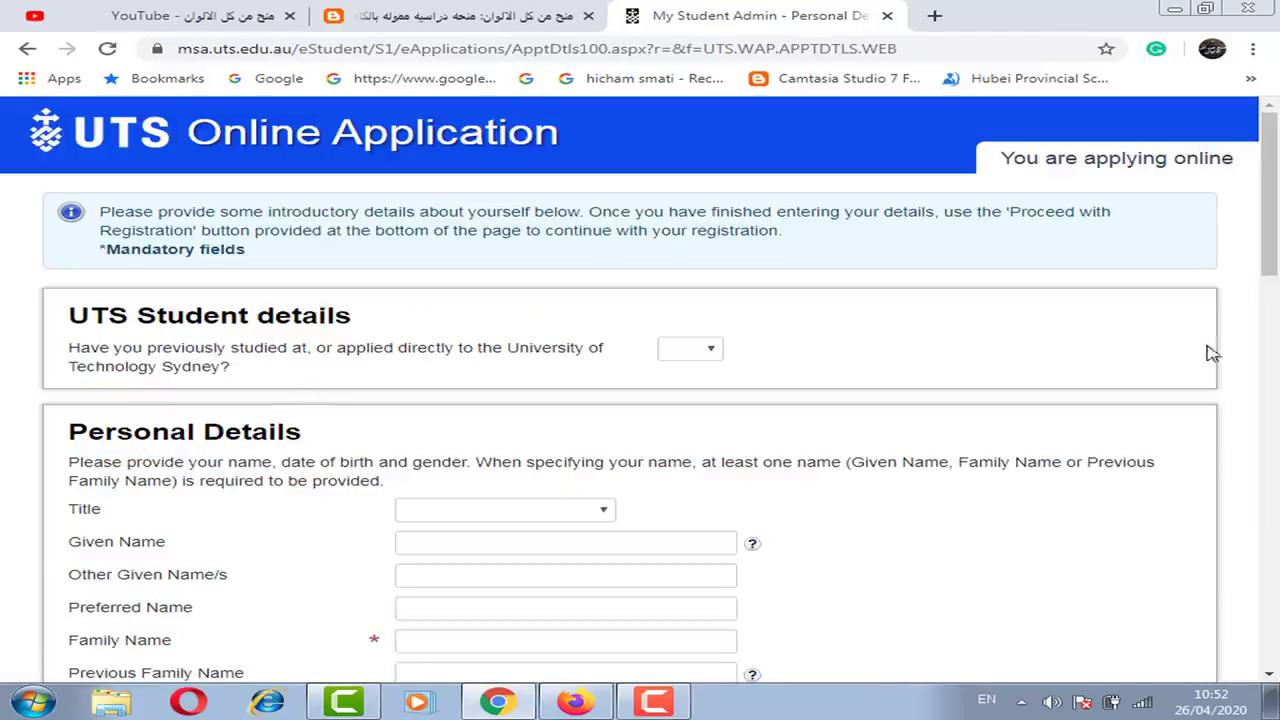
scroll(1277, 270, "down", 2)
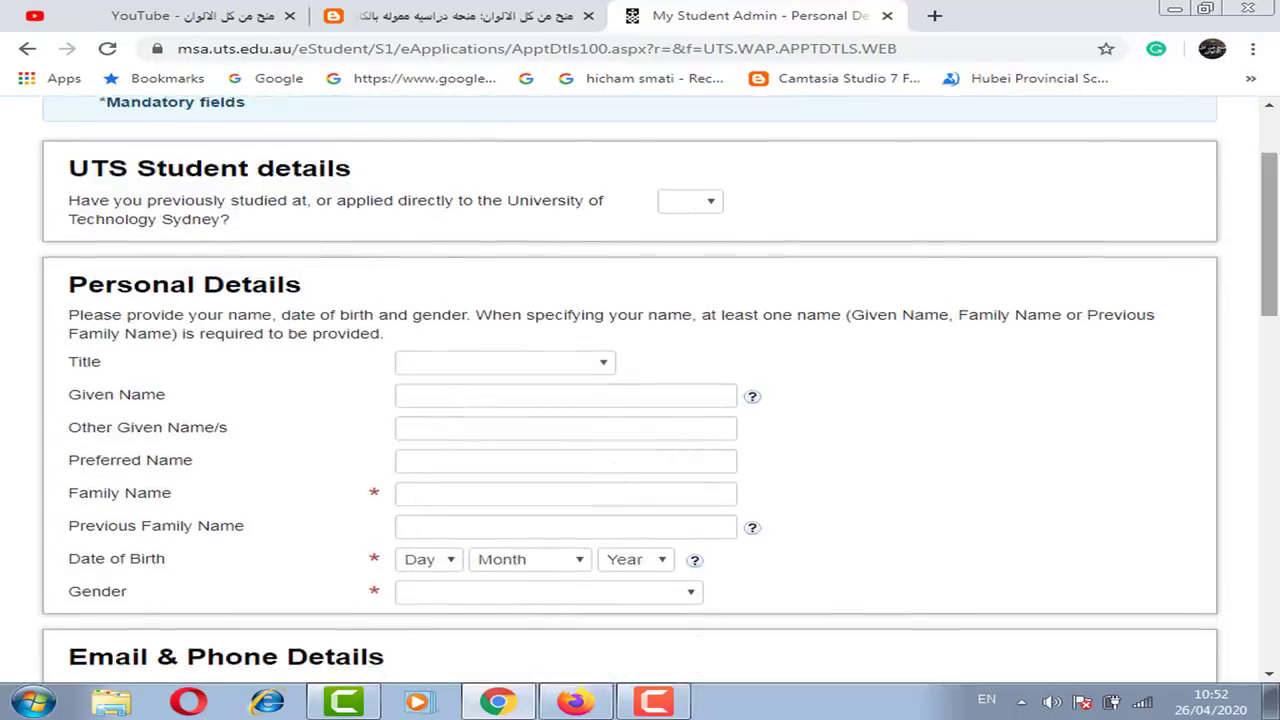
scroll(1270, 270, "down", 5)
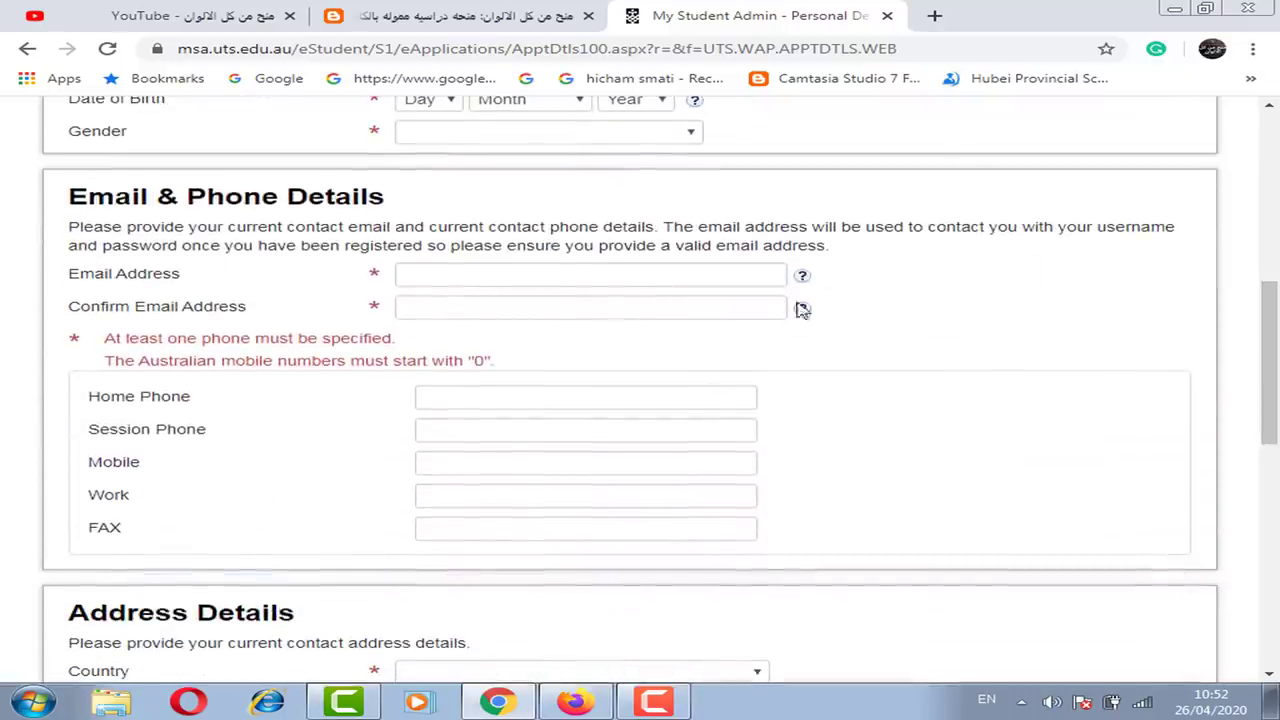
scroll(1268, 360, "down", 4)
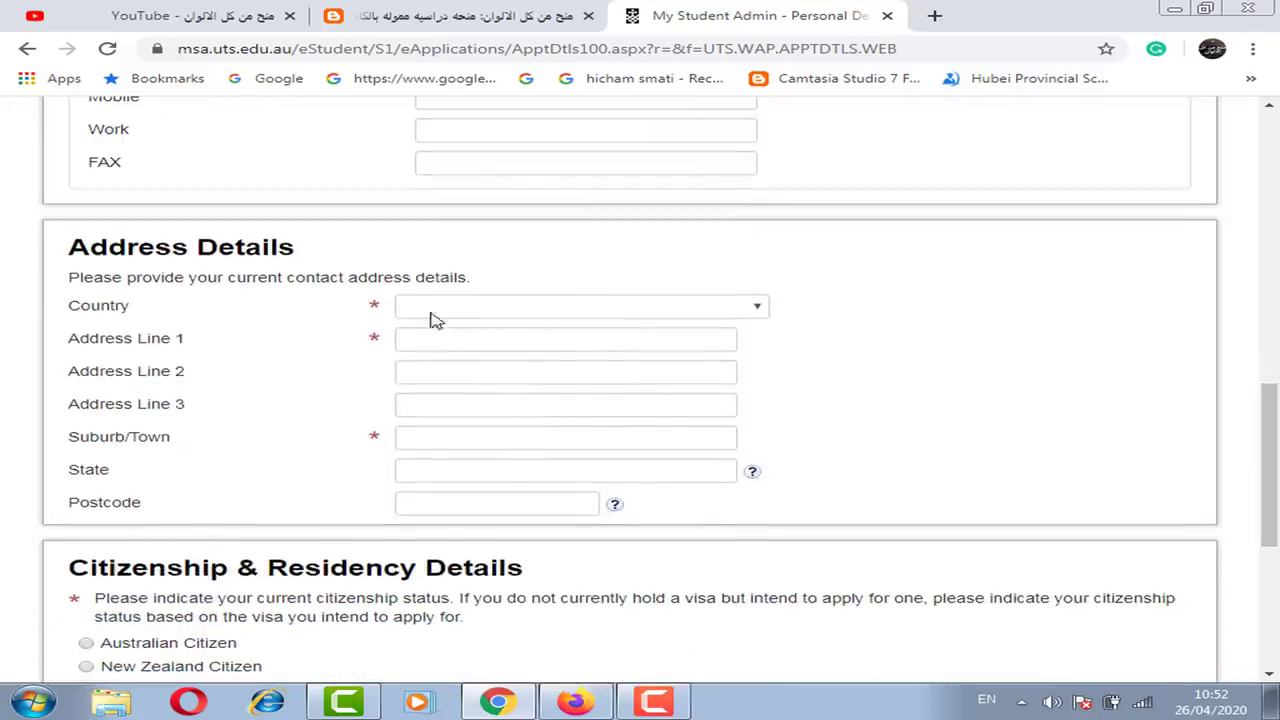
scroll(1202, 376, "down", 4)
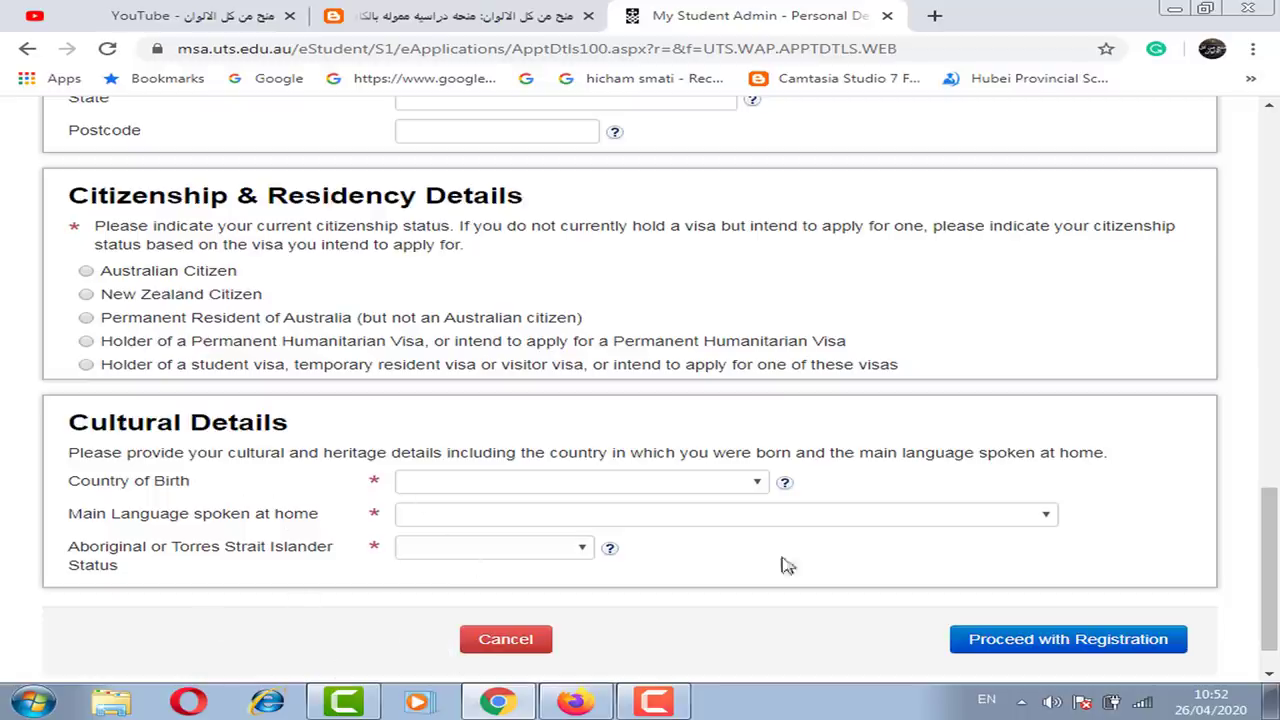
scroll(1268, 580, "down", 1)
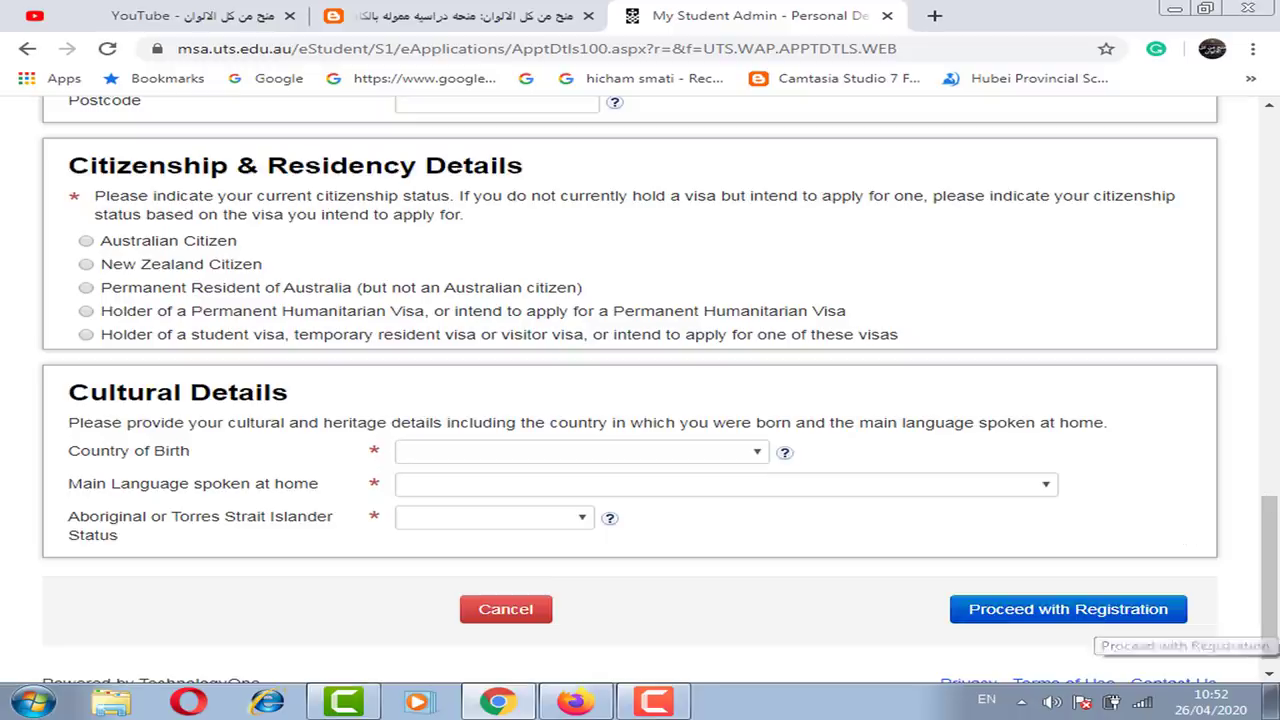
scroll(960, 506, "up", 1)
left_click_drag(1267, 502, 1266, 148)
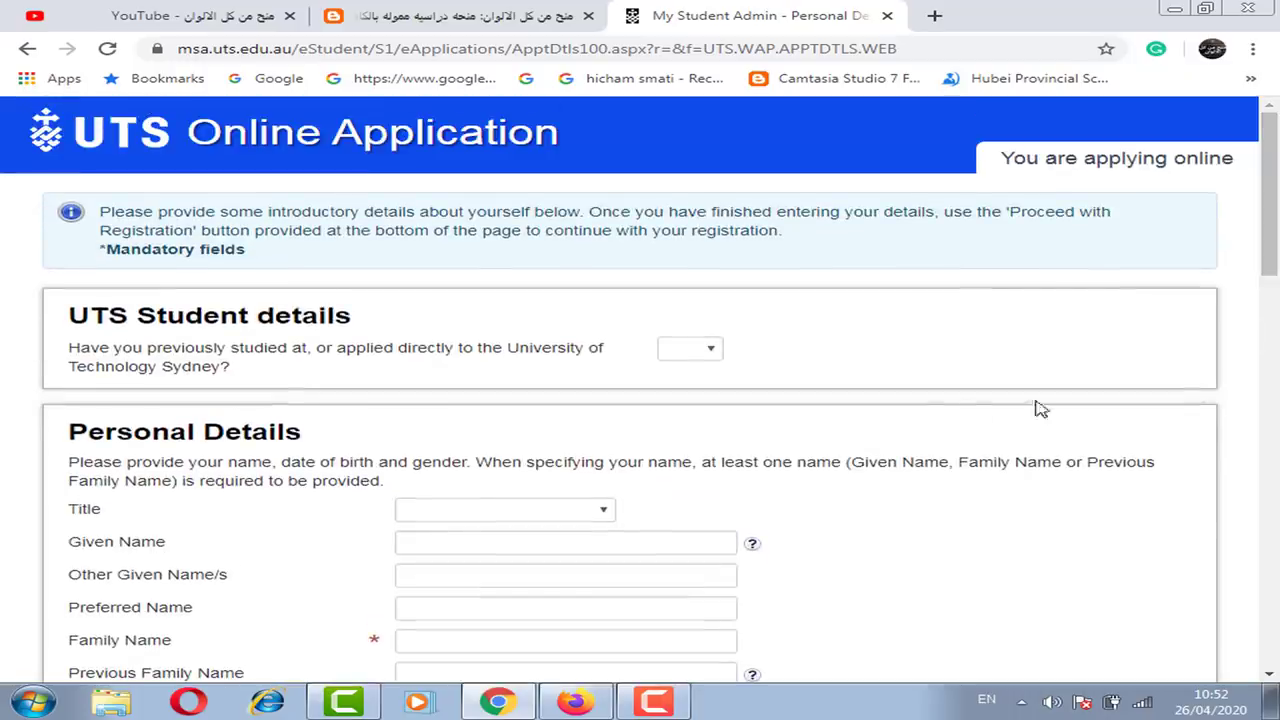
Step: Return to the UTS Online Application login page and log in with the prefilled student credentials
left_click(30, 50)
left_click(737, 156)
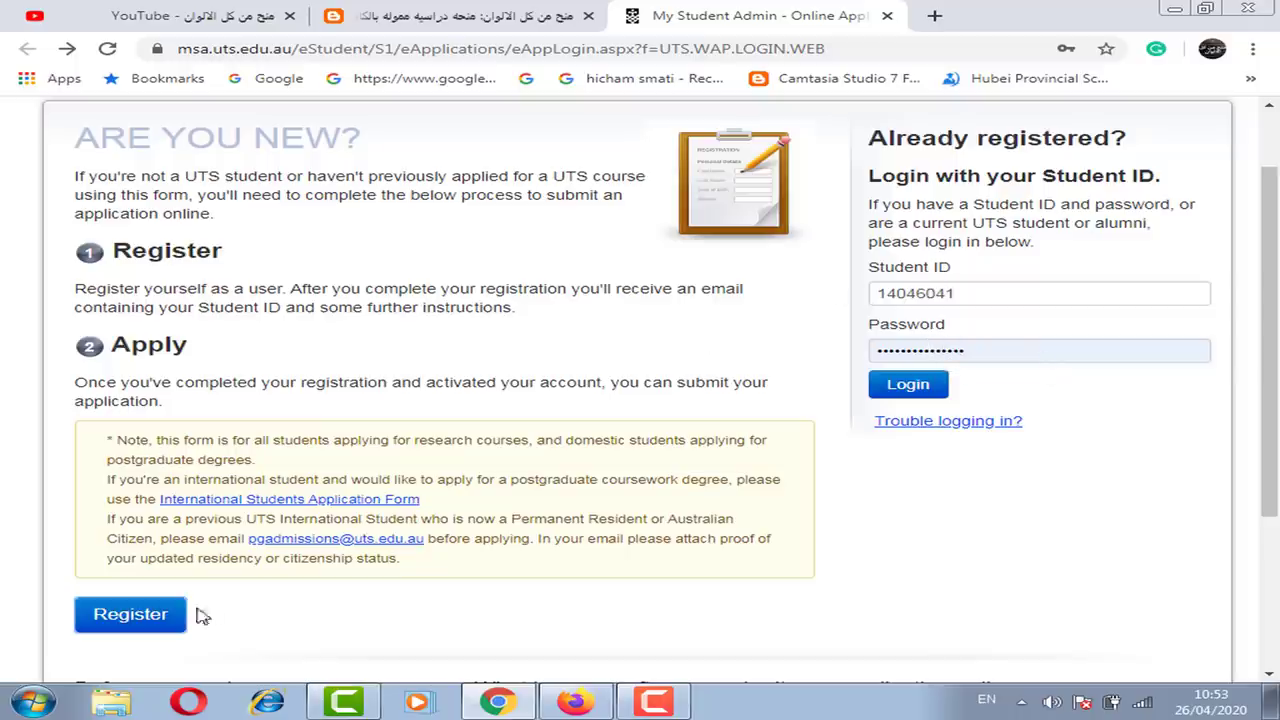
left_click(933, 387)
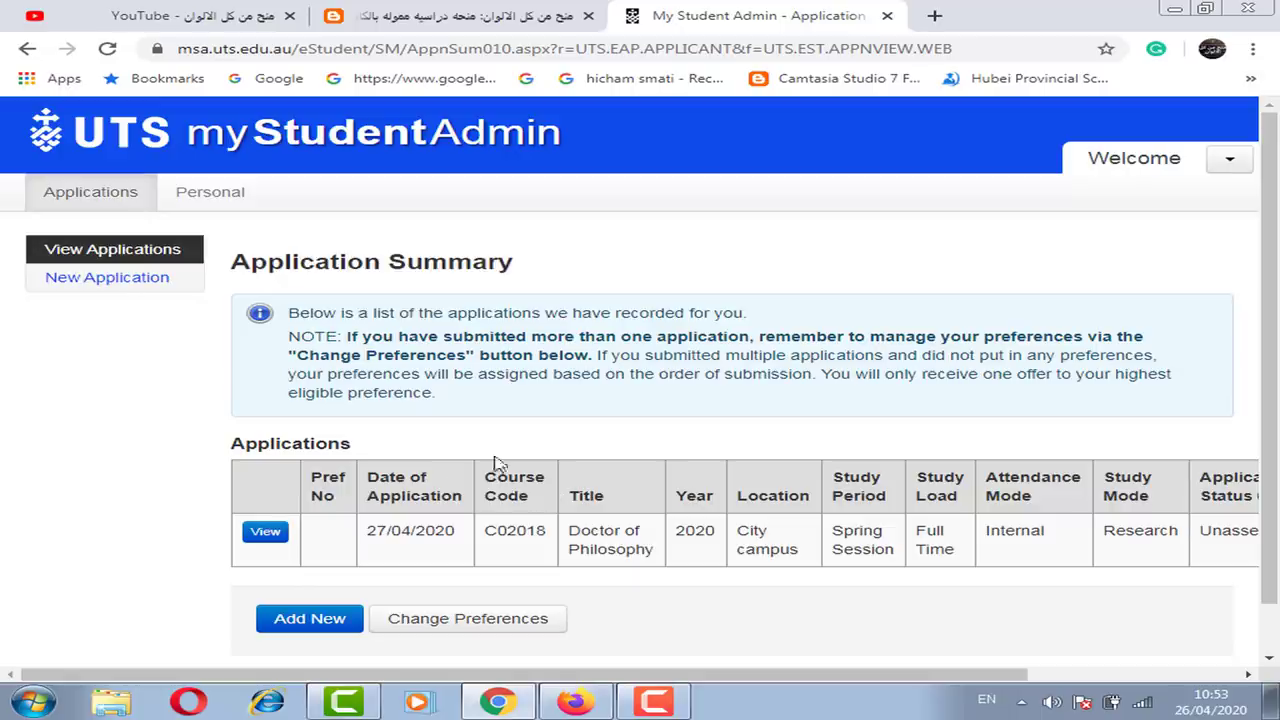
Step: Start a new application for a research degree at UTS
left_click(120, 288)
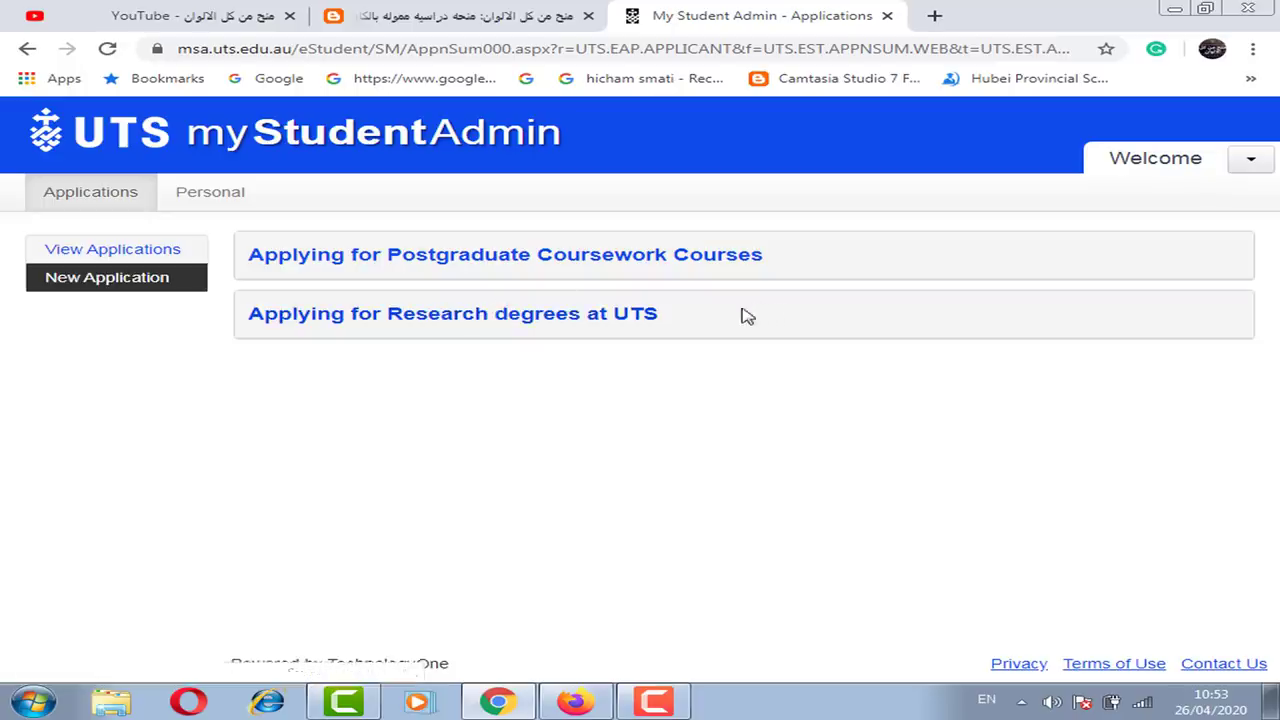
left_click(503, 318)
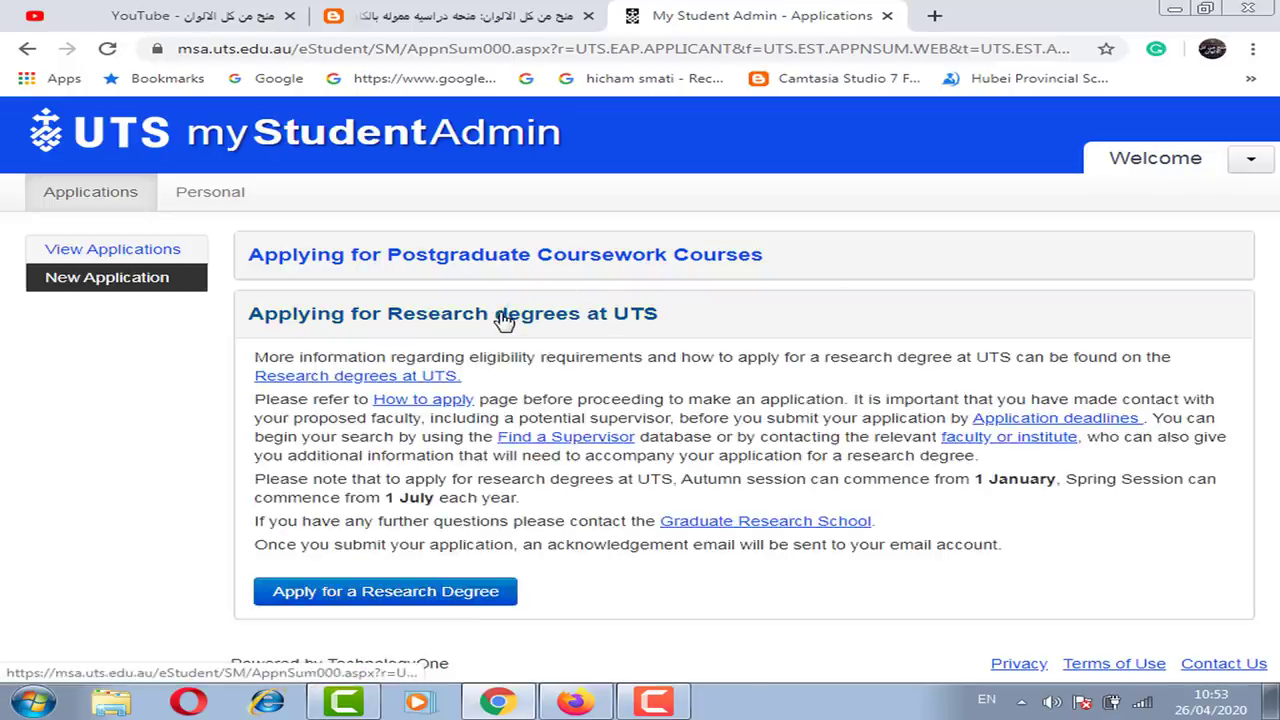
left_click(400, 591)
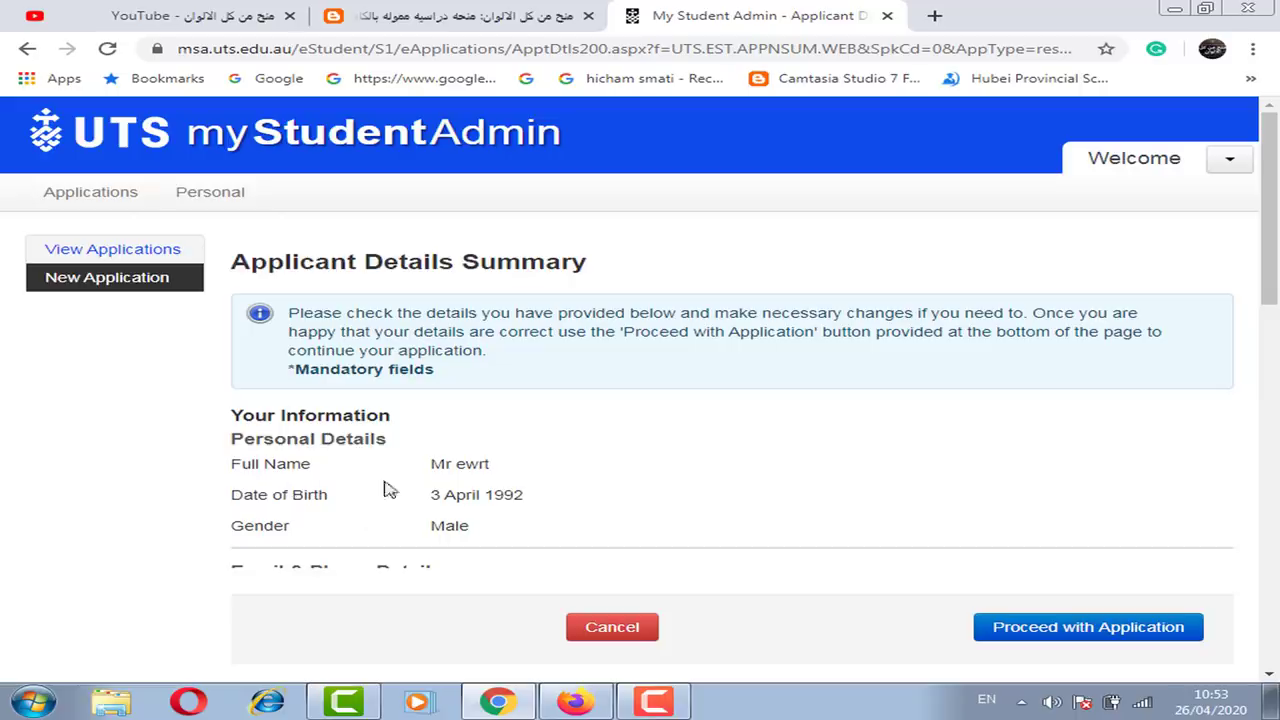
Step: Review the Applicant Details Summary through the previous study details and proceed with the application
left_click_drag(1268, 200, 1268, 355)
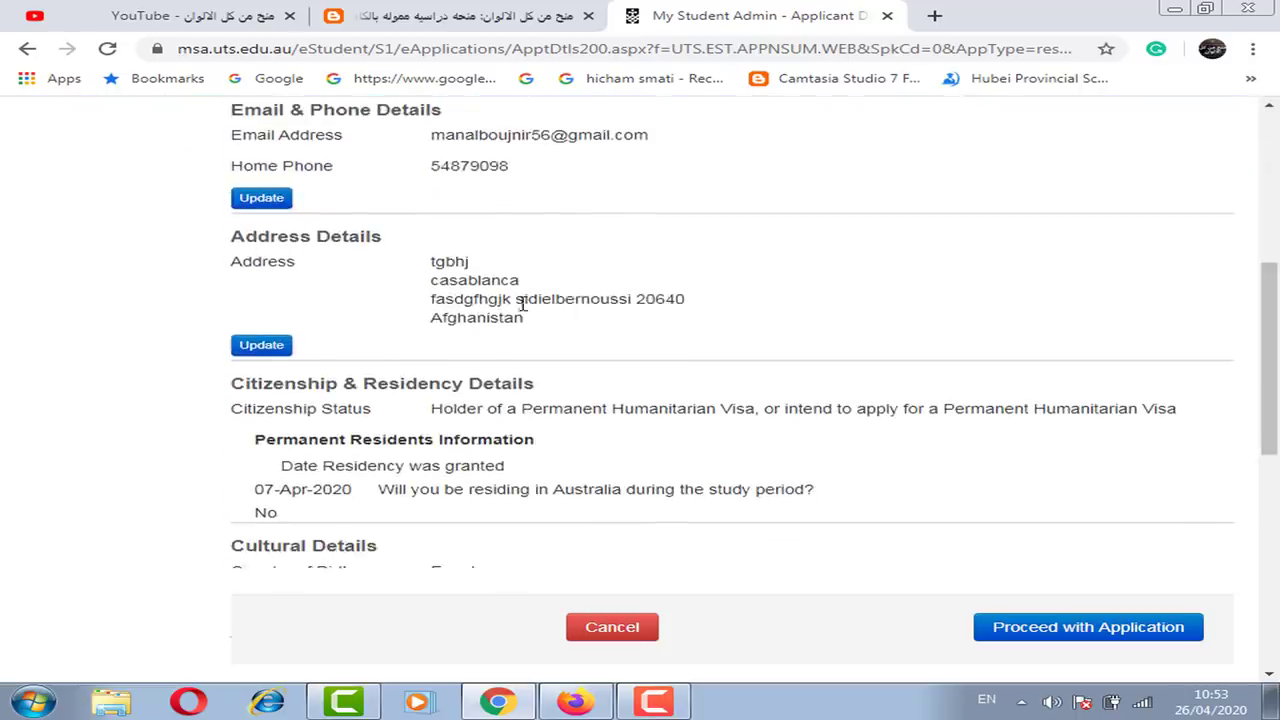
scroll(1122, 396, "down", 5)
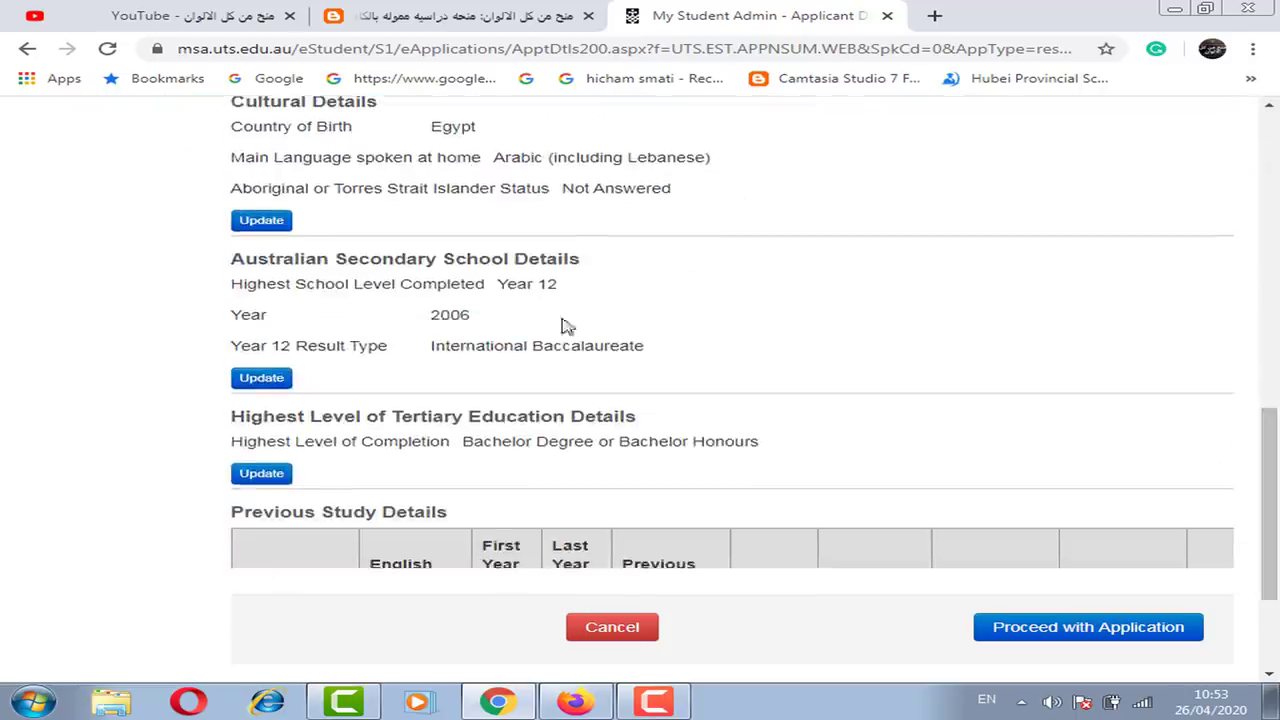
left_click_drag(1270, 430, 1276, 500)
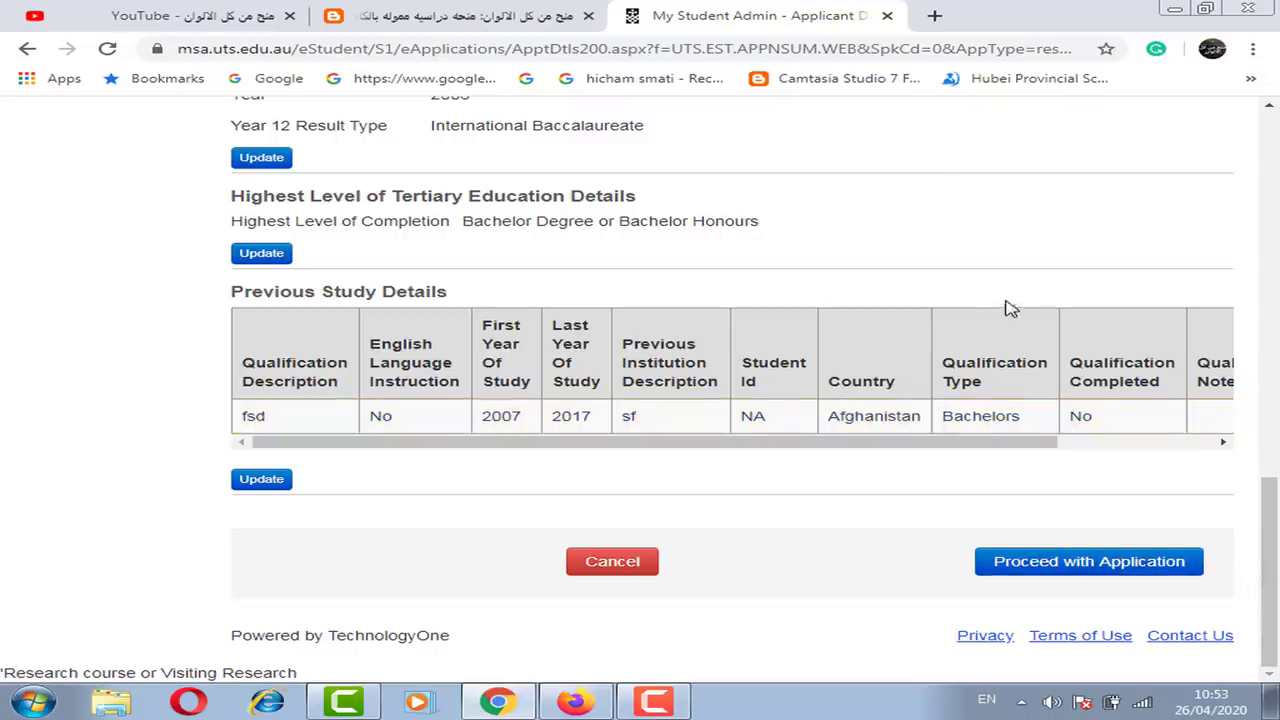
left_click(588, 703)
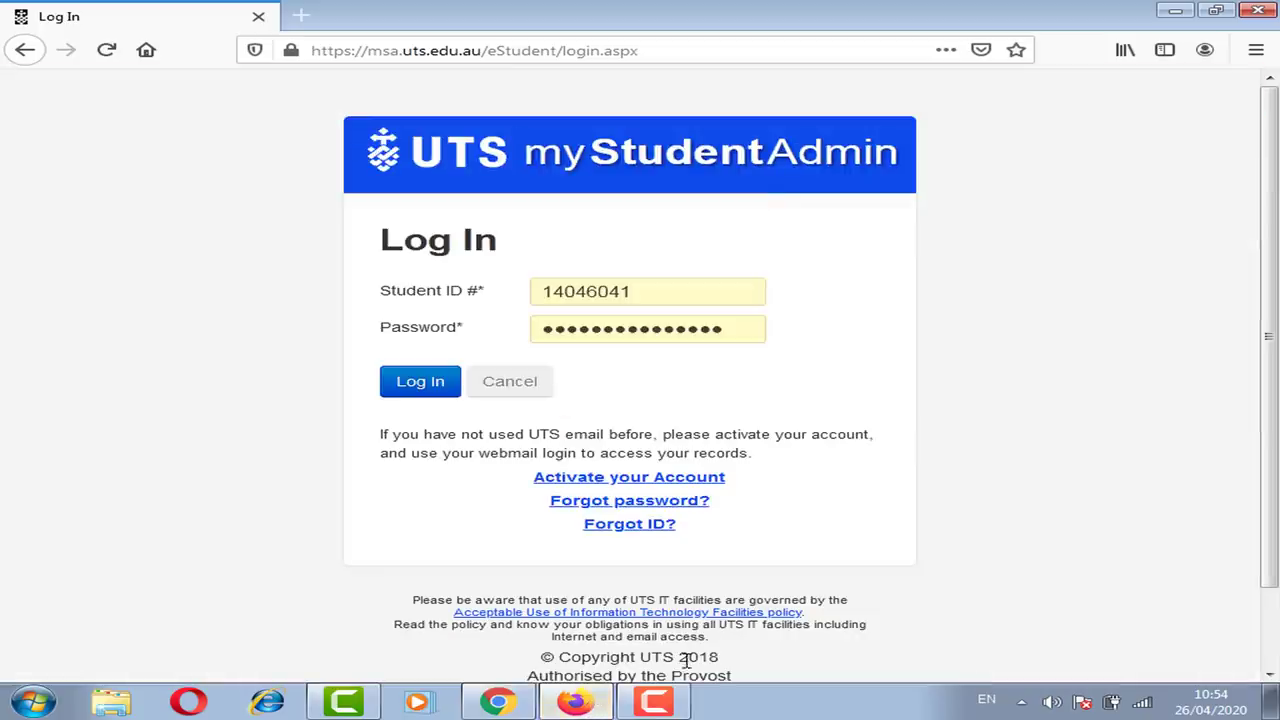
left_click(498, 703)
left_click(1185, 570)
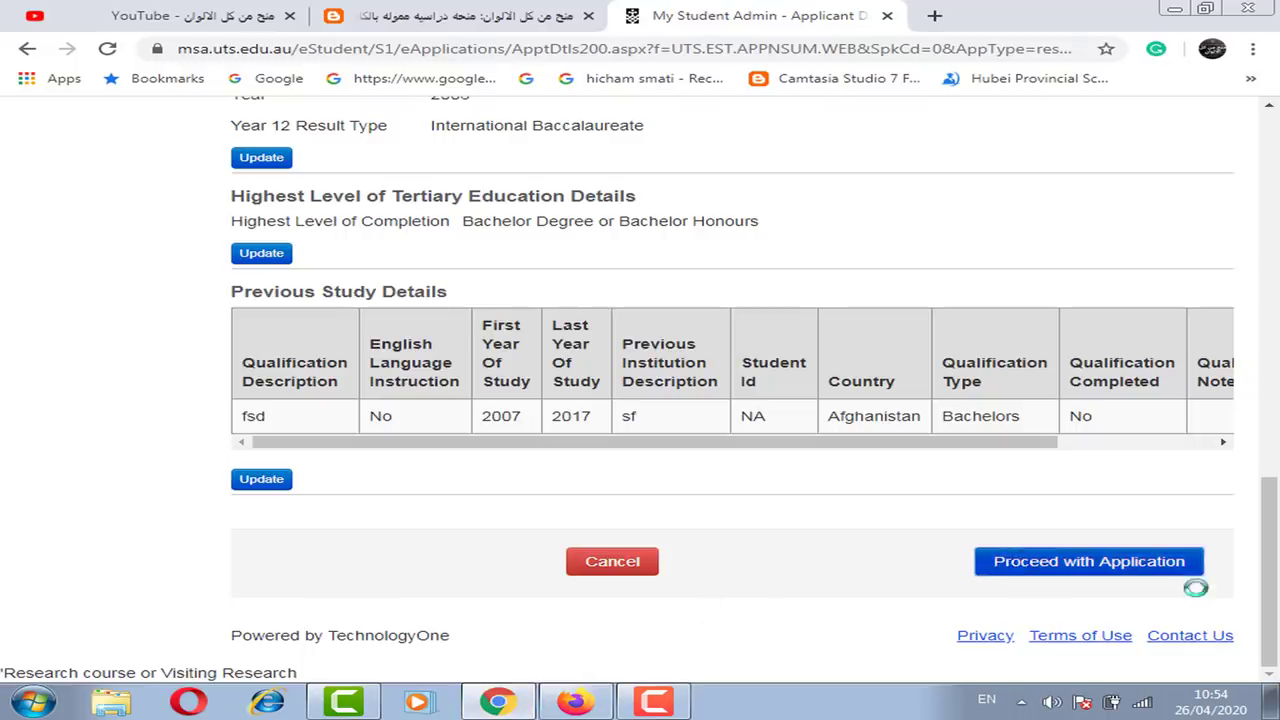
left_click(1135, 572)
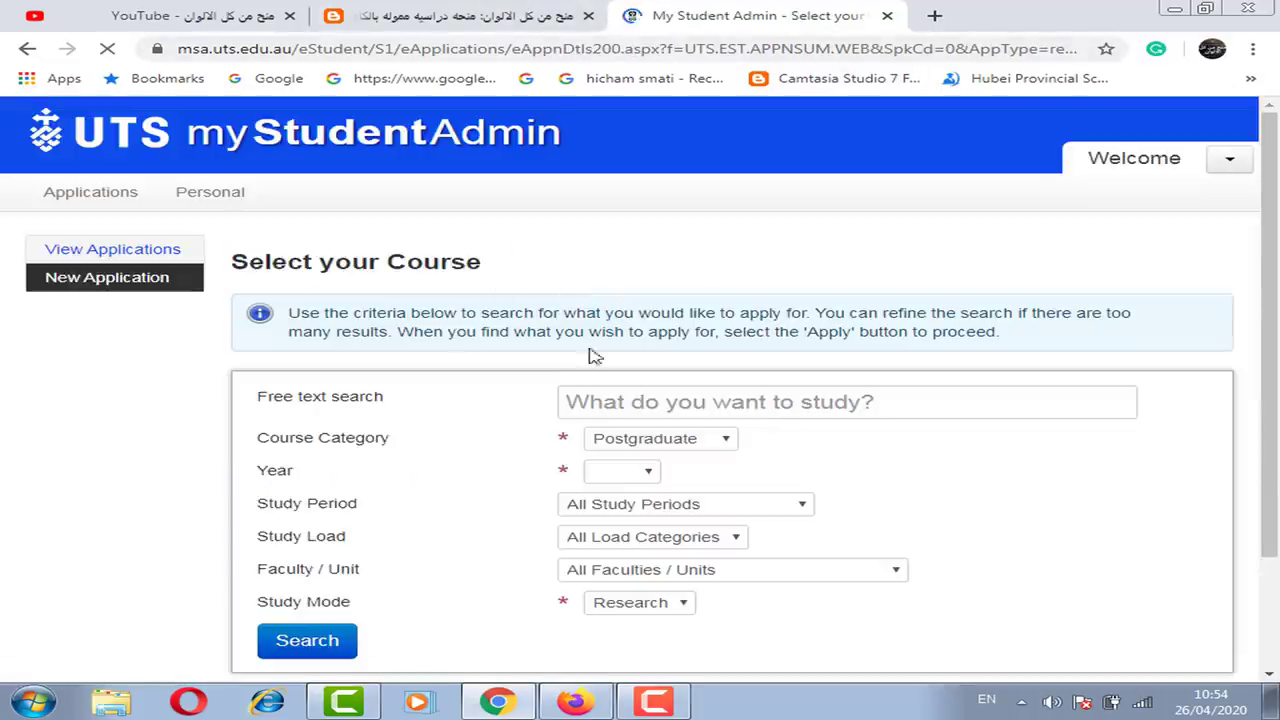
Step: Keep the course category as Postgraduate with all study periods, and set the study load to Full Time
scroll(1276, 311, "down", 1)
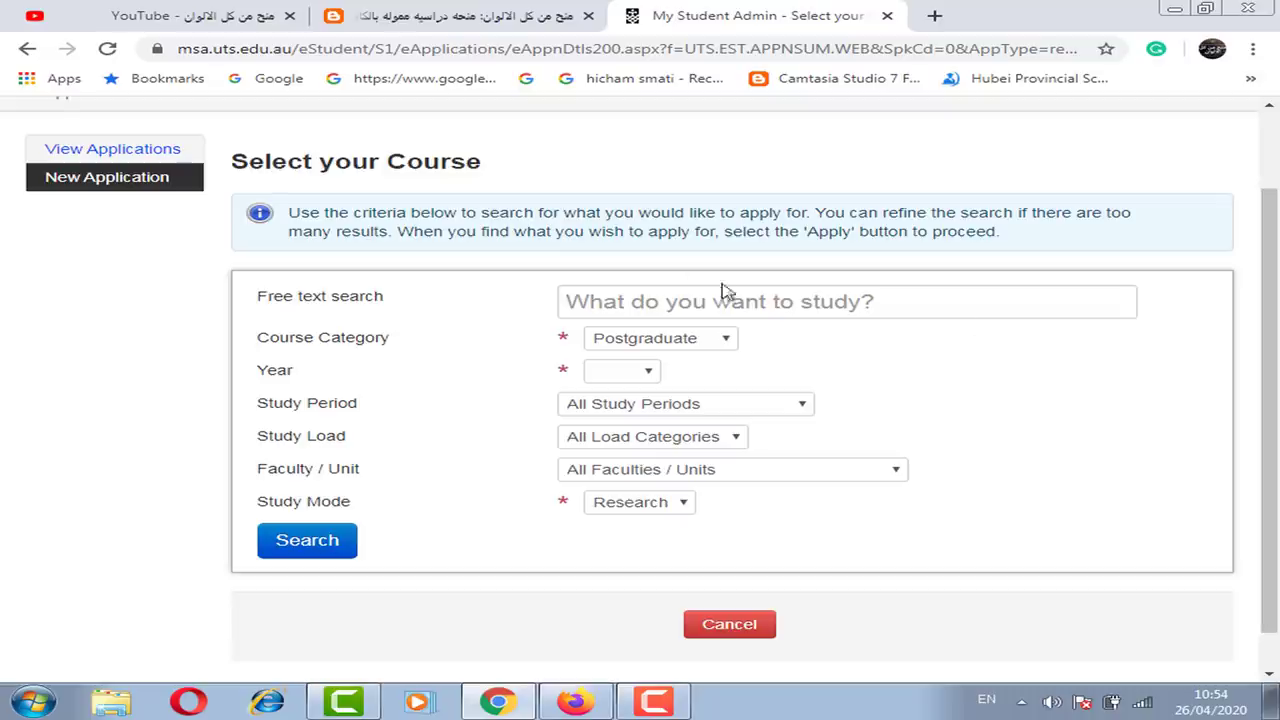
left_click(710, 343)
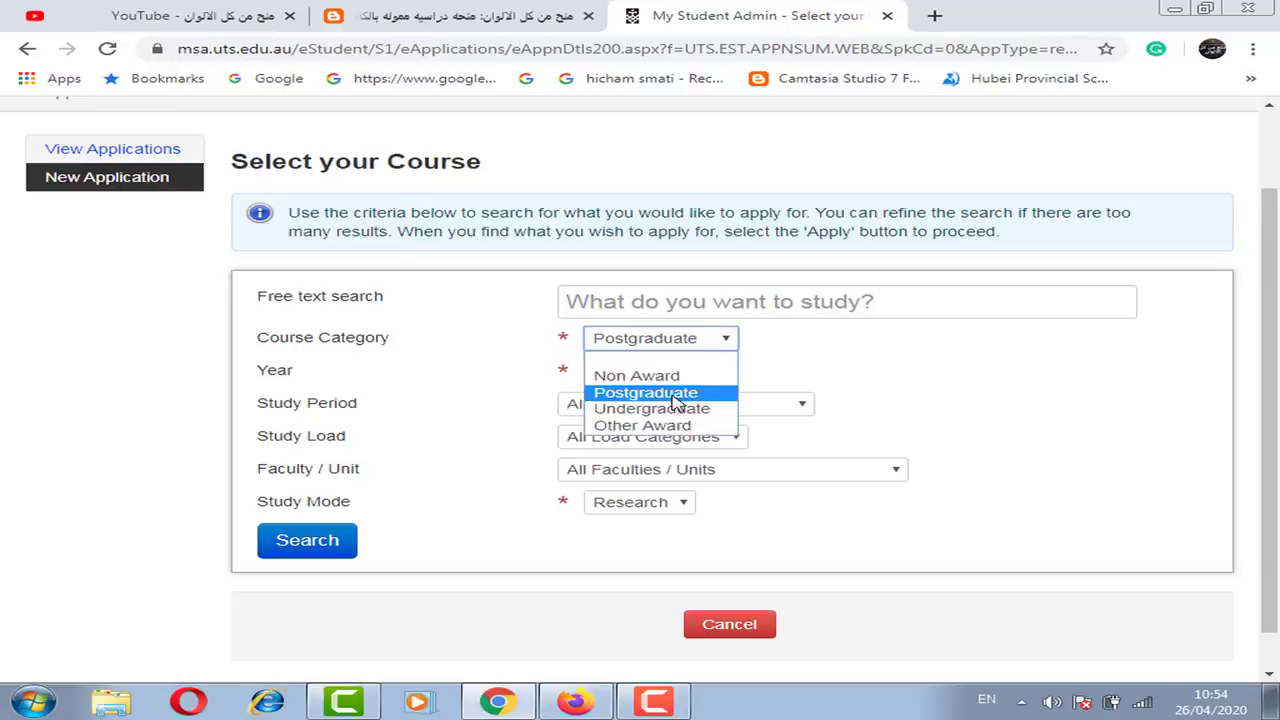
left_click(722, 399)
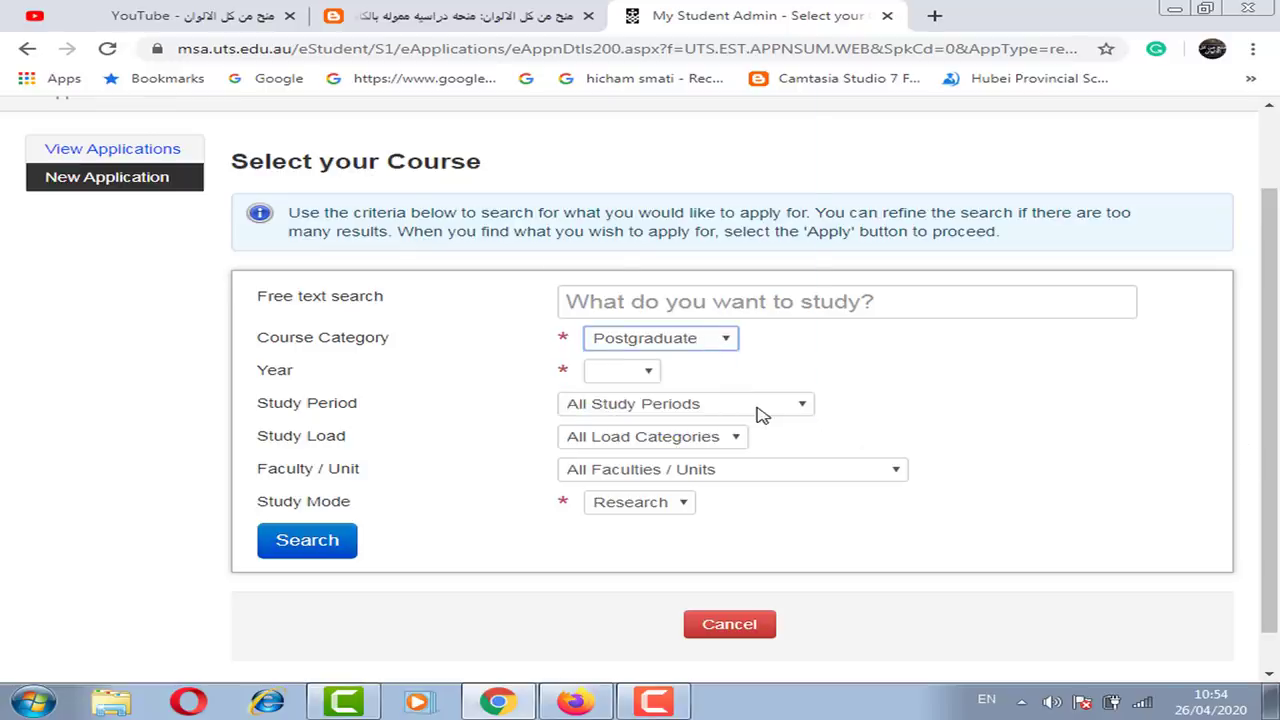
left_click(757, 408)
left_click(955, 372)
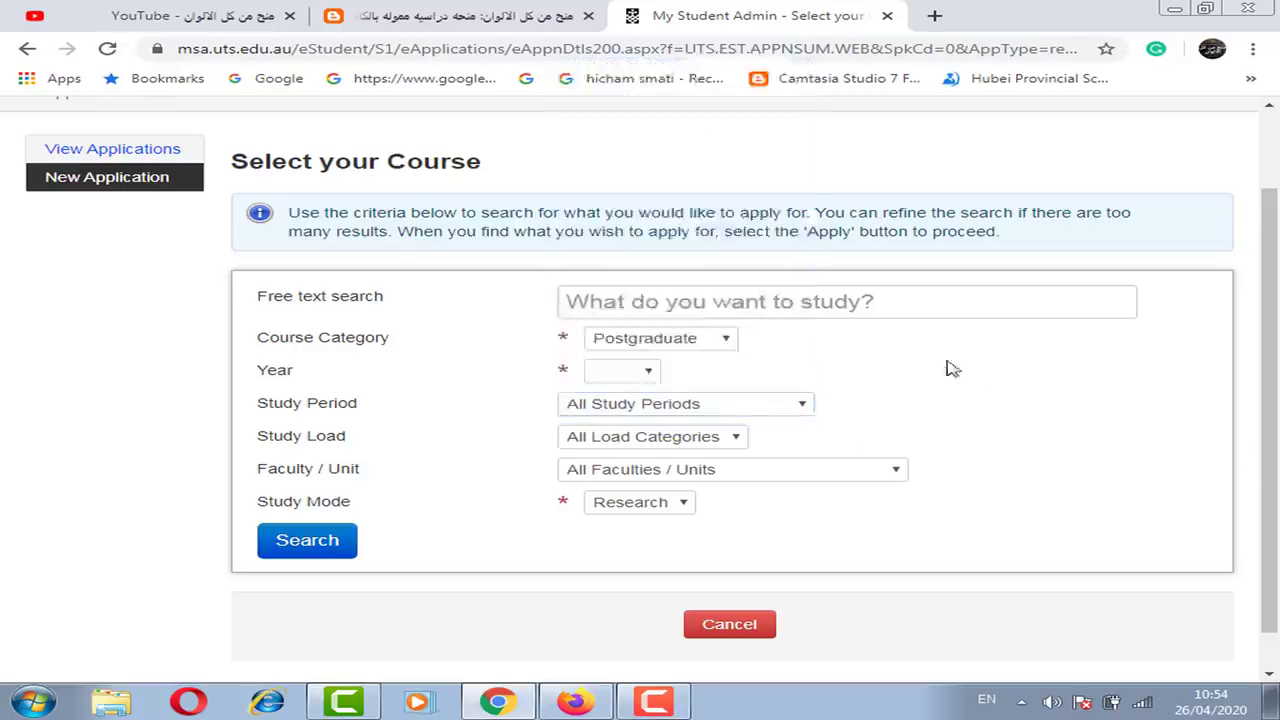
left_click(708, 440)
left_click(686, 476)
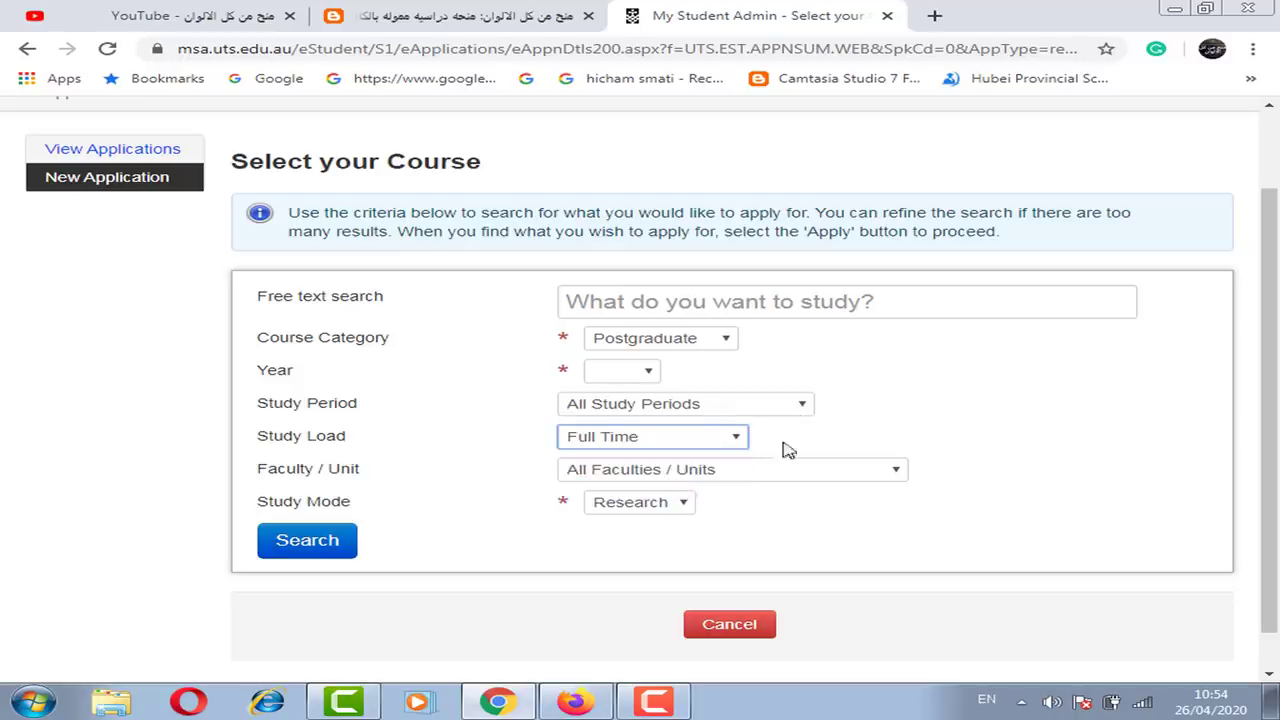
Step: Set the faculty to Engineering and Information Technology and run the course search
left_click(697, 472)
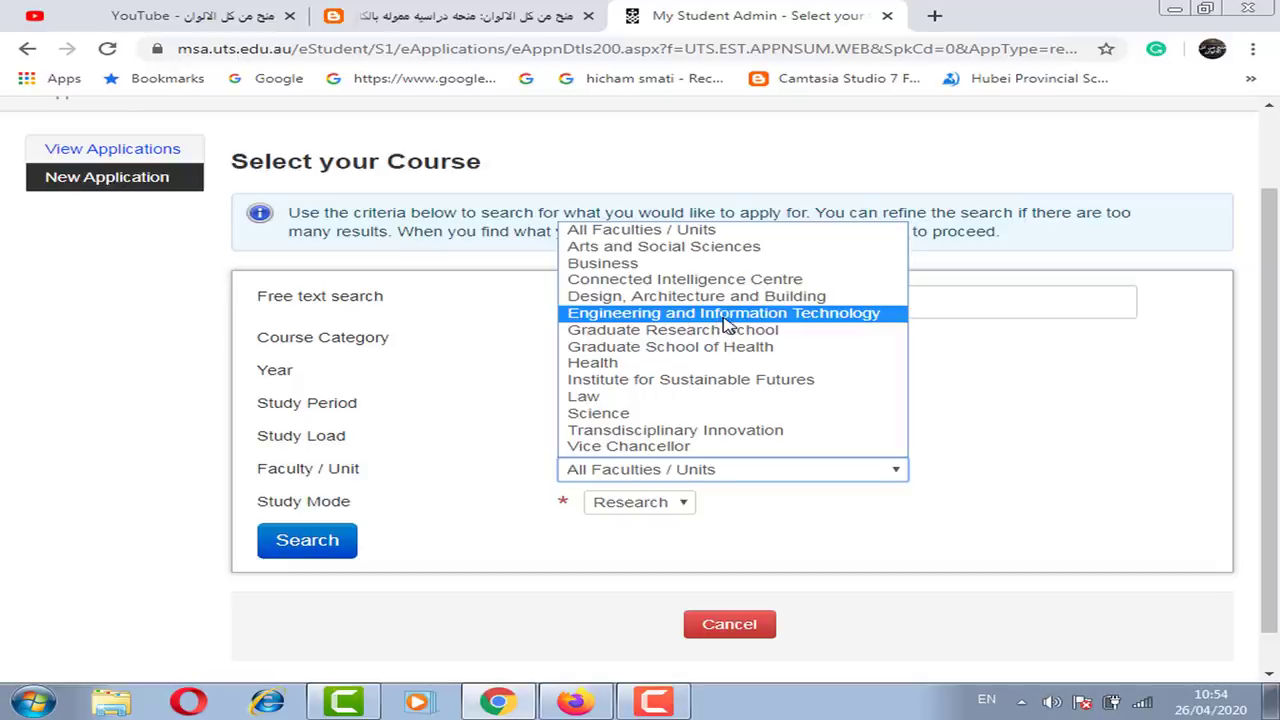
left_click(727, 315)
left_click(306, 540)
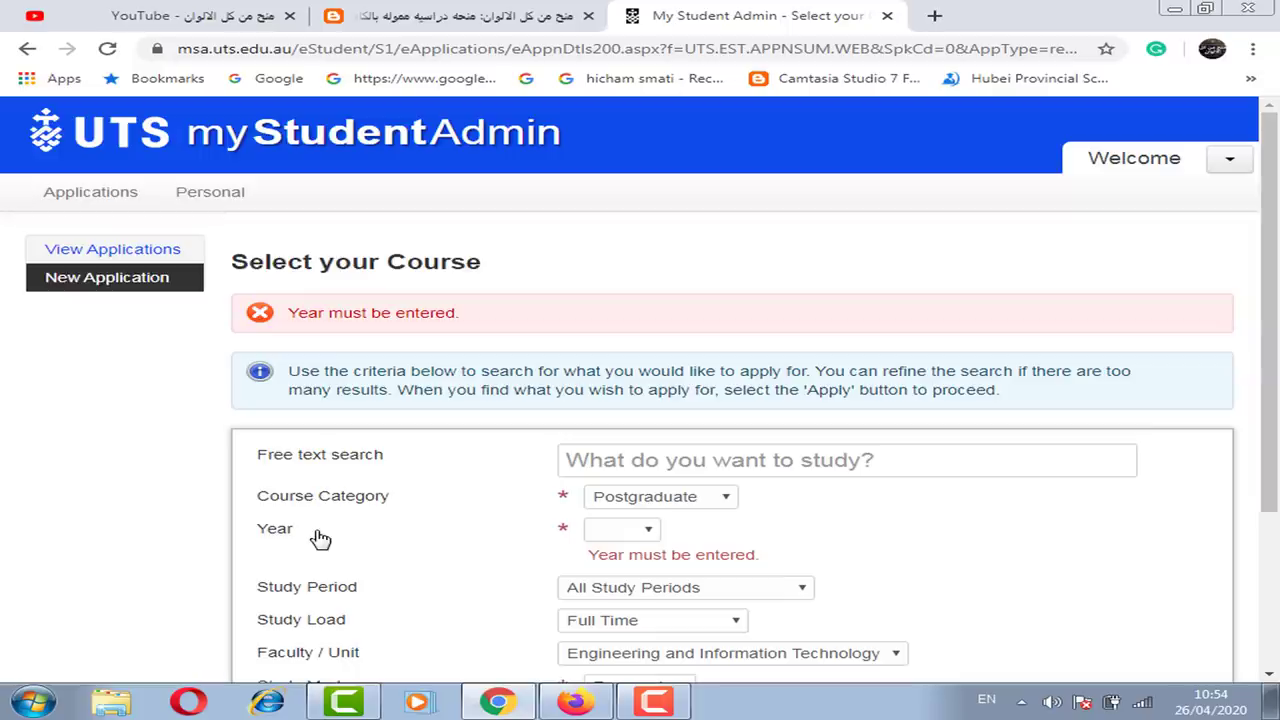
Step: Set the course search year to 2020 and rerun the search
left_click(630, 541)
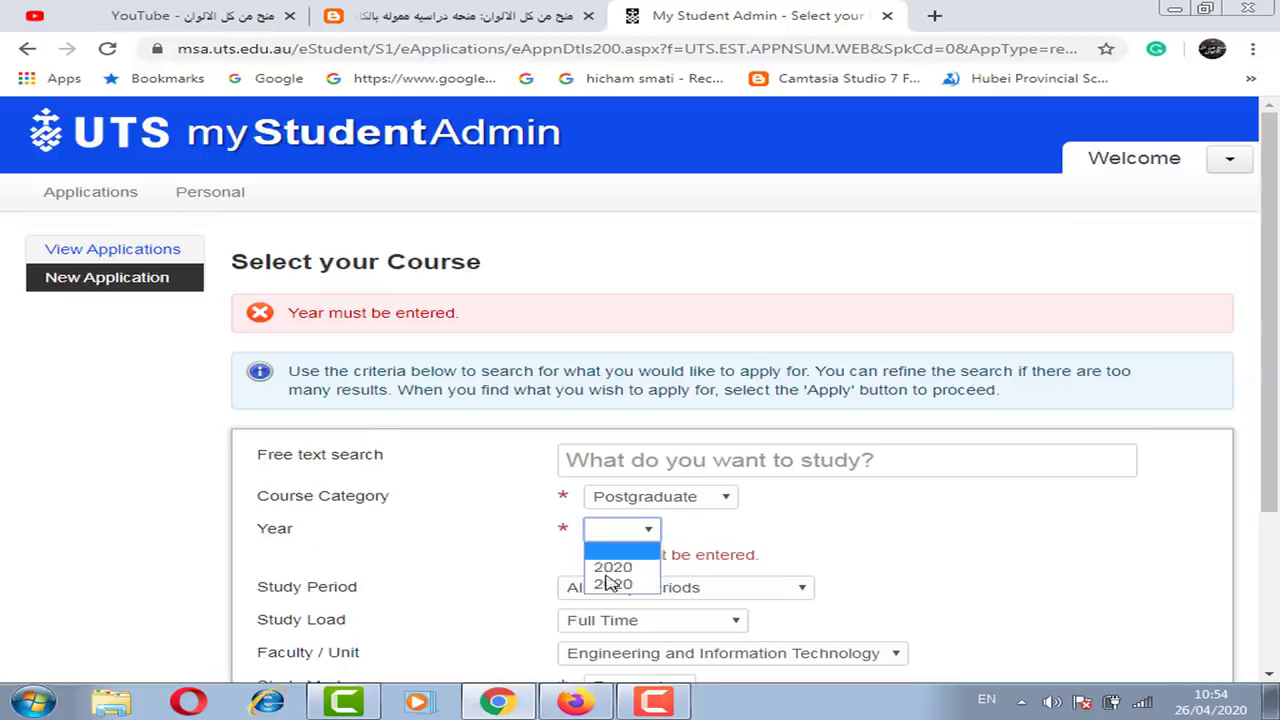
left_click(612, 568)
scroll(408, 521, "down", 2)
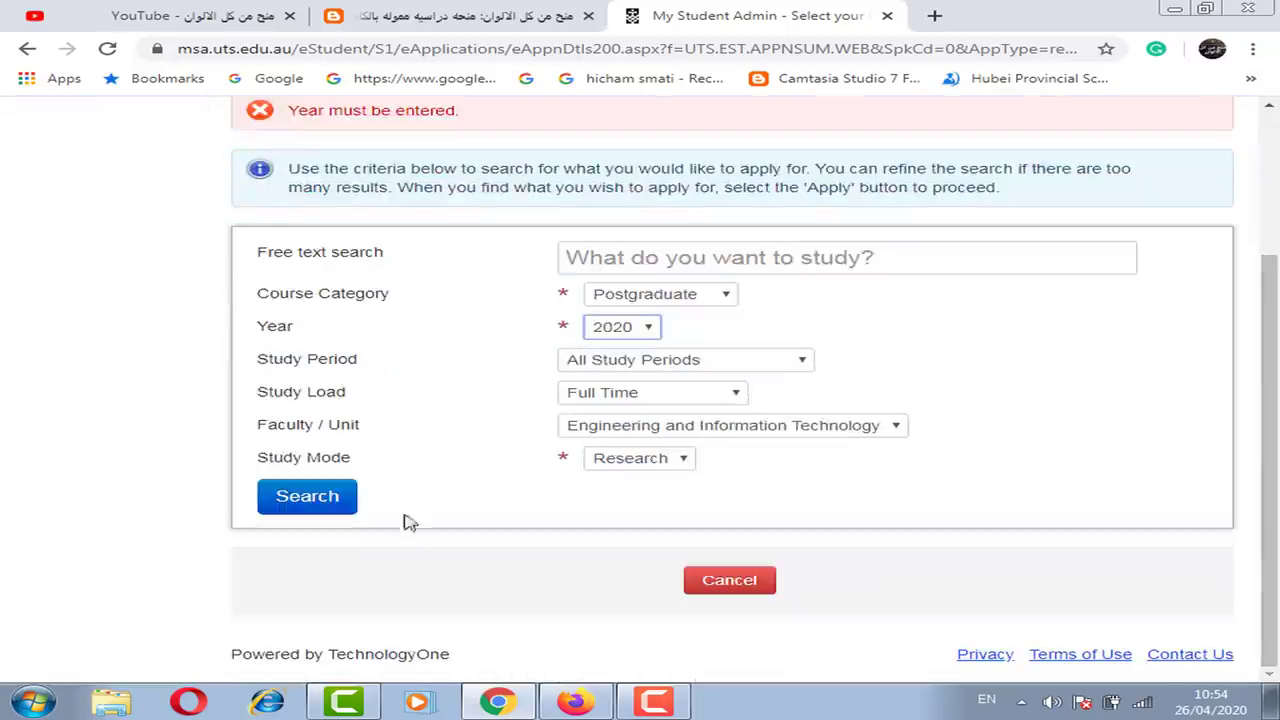
left_click(310, 496)
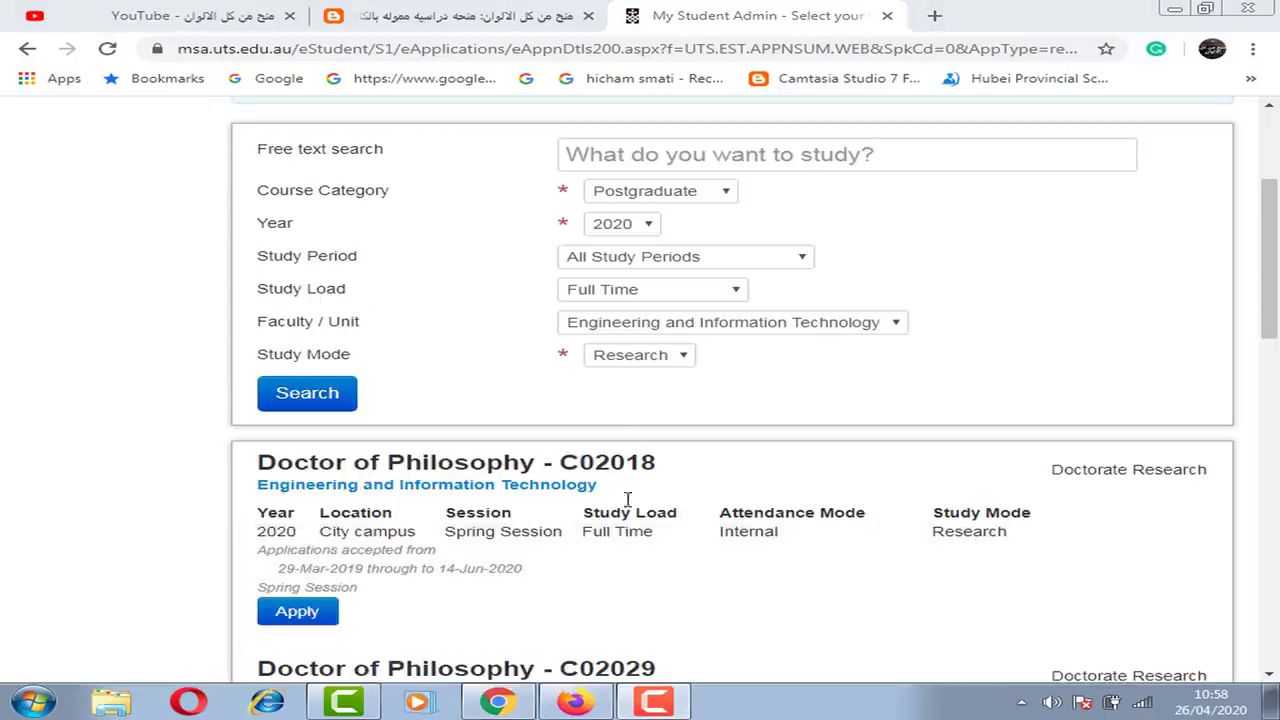
Step: Apply for the Master of Engineering (Research) - C03017 course and proceed with the application from its course selection summary
scroll(1277, 265, "down", 1)
scroll(1277, 265, "down", 2)
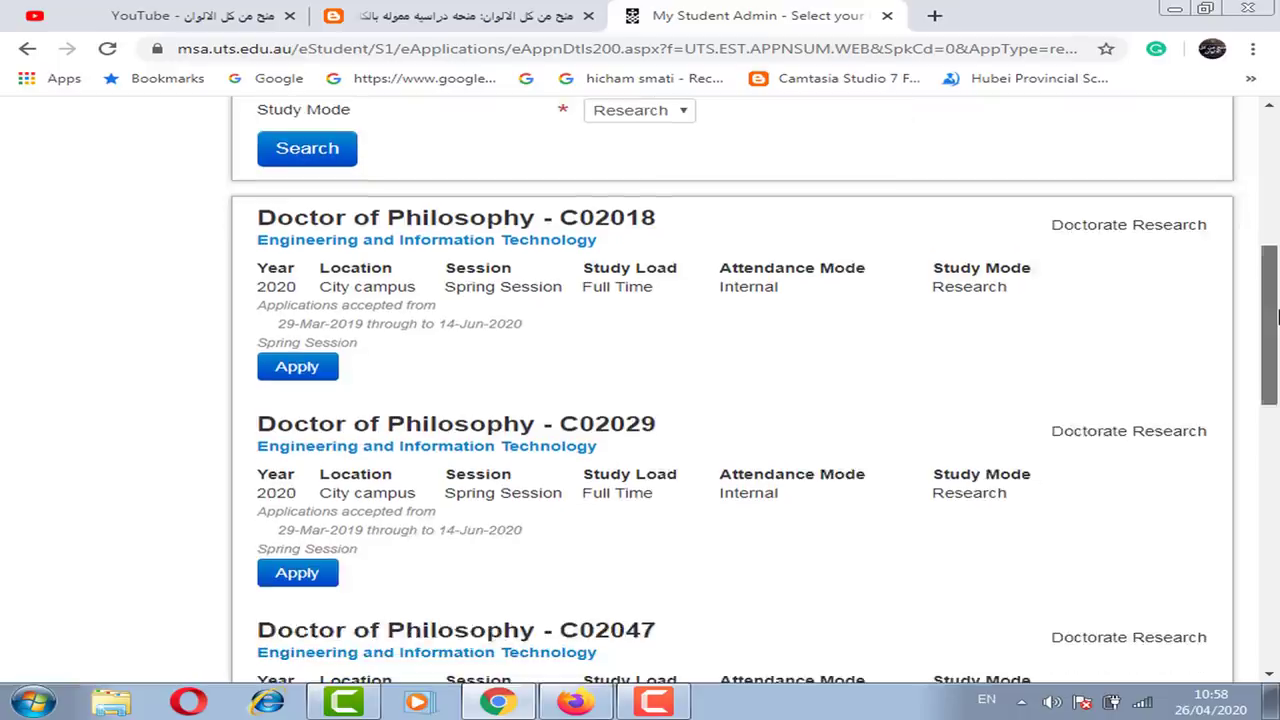
scroll(1277, 487, "down", 4)
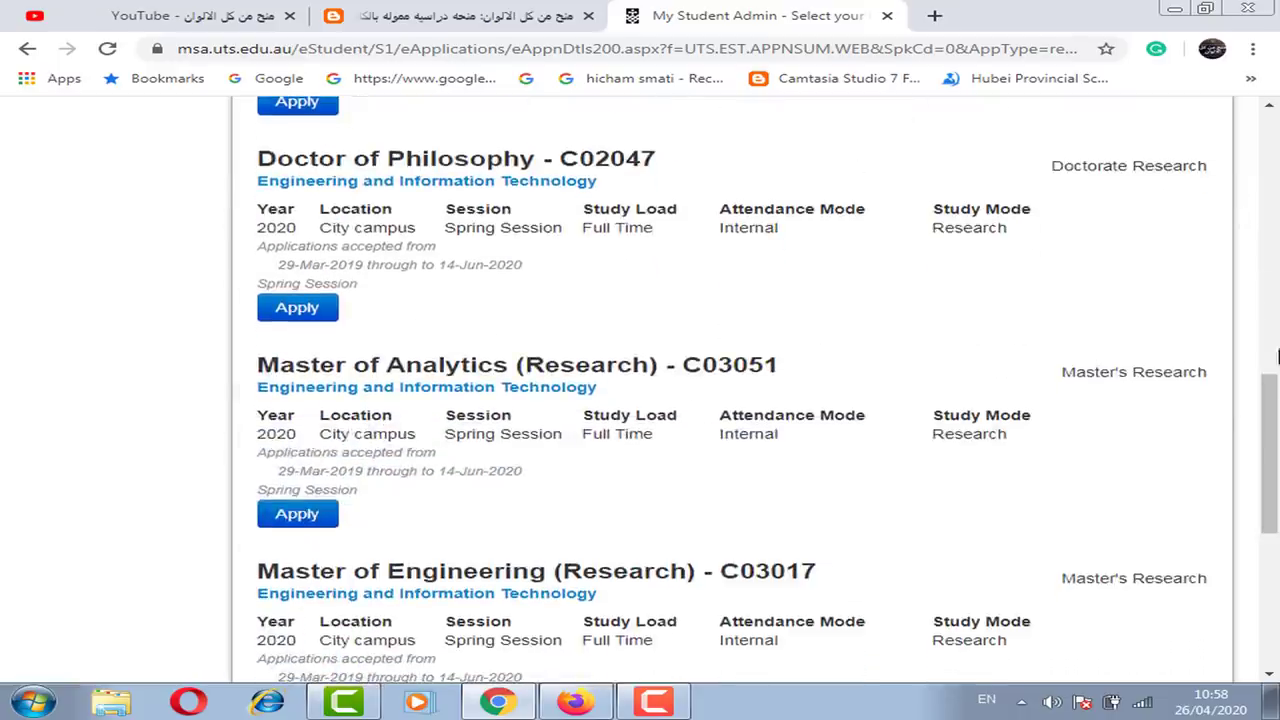
scroll(1277, 570, "down", 5)
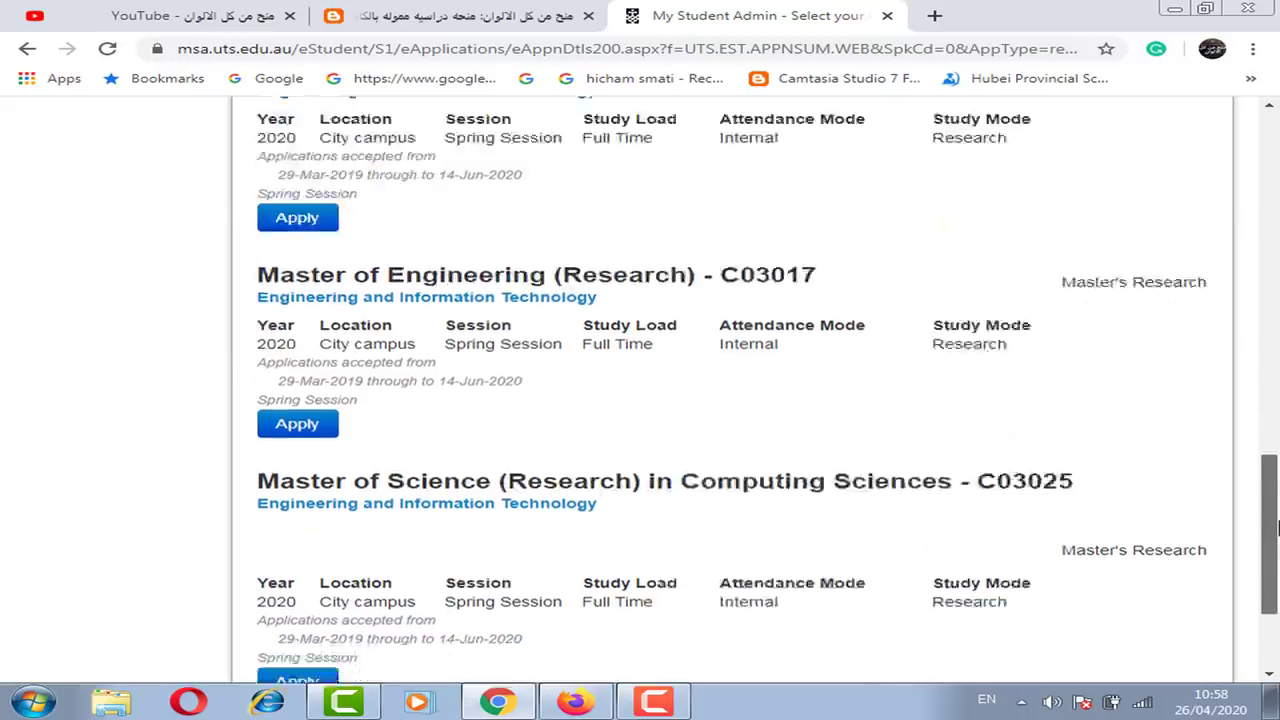
left_click_drag(1277, 570, 1272, 518)
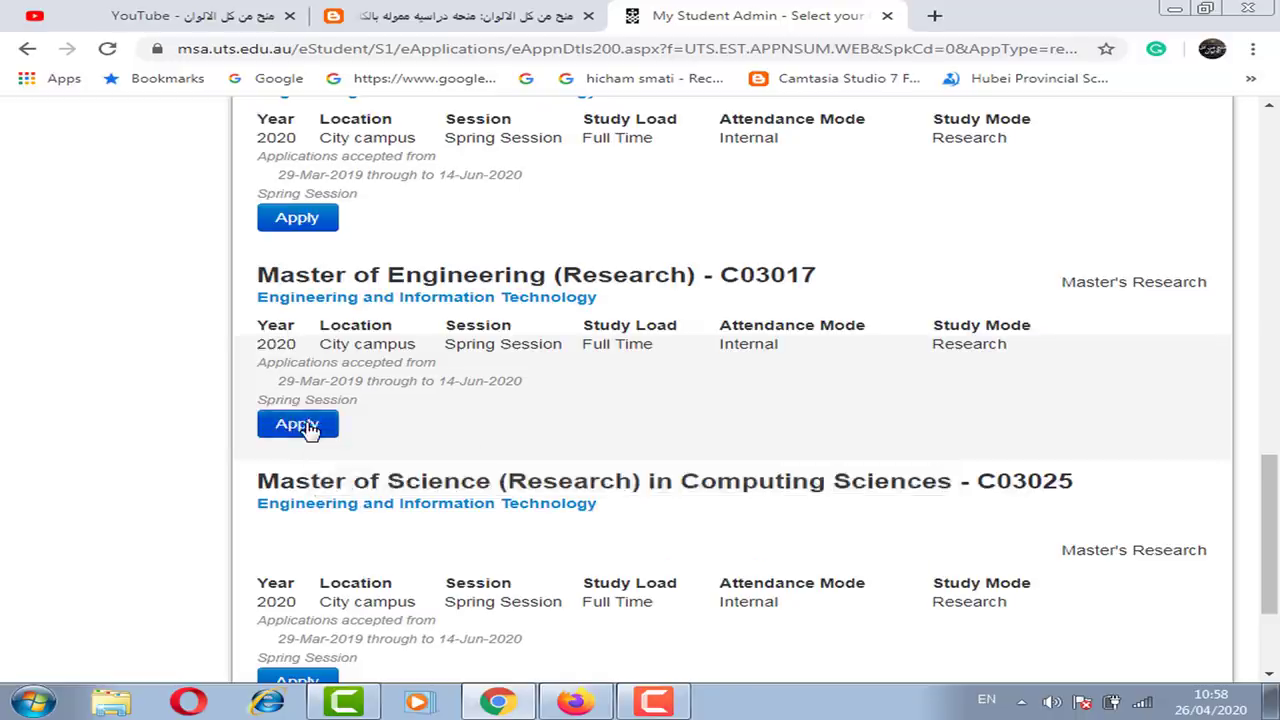
left_click(310, 428)
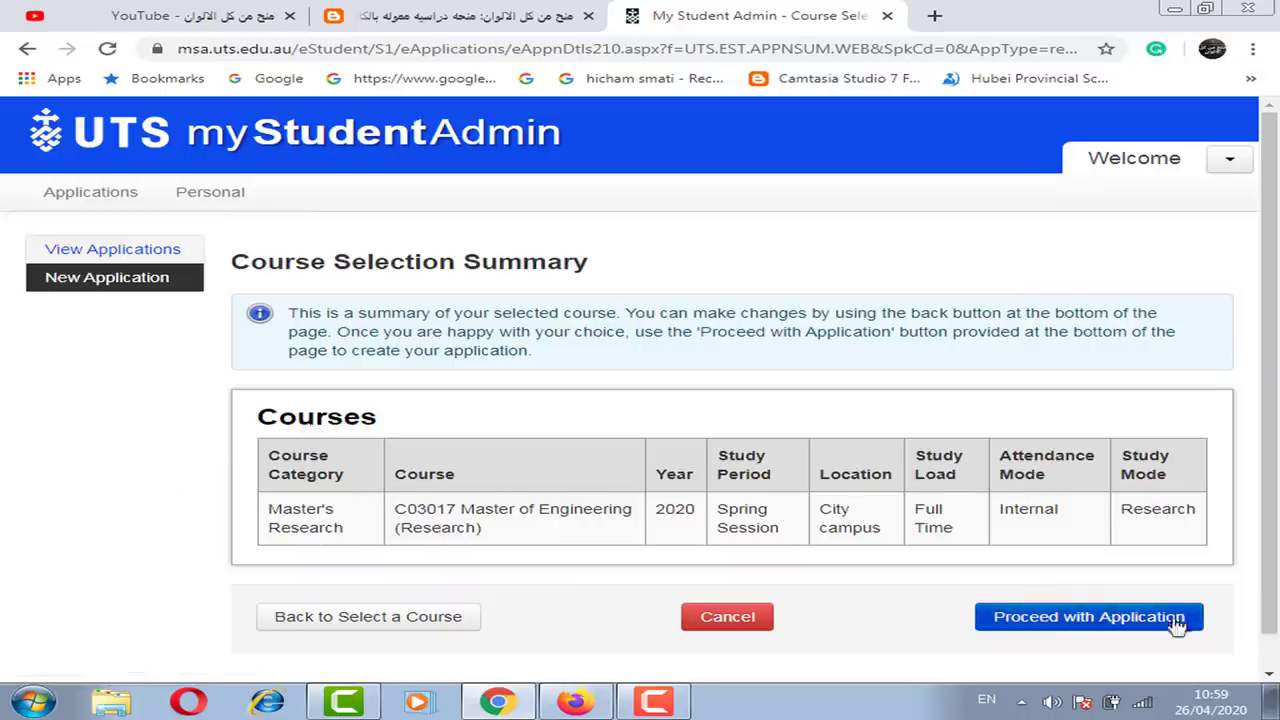
left_click(1122, 622)
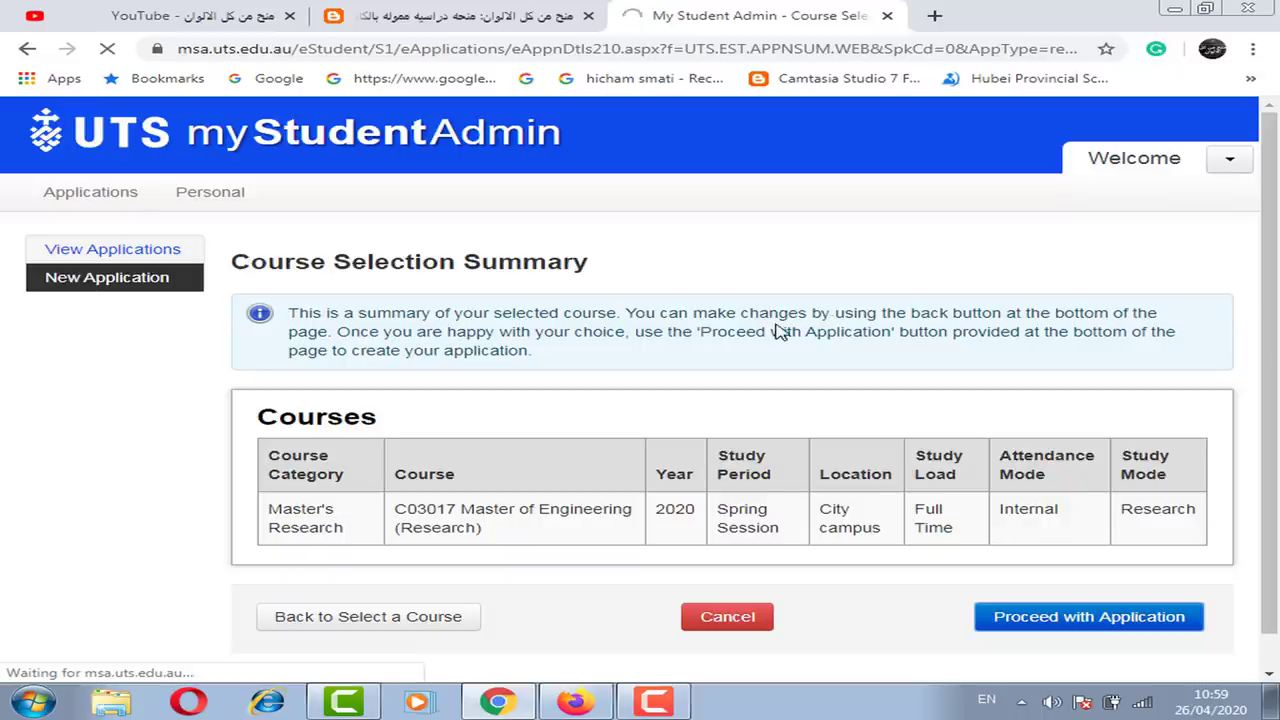
Step: Answer No to having undertaken an English proficiency test in the application requirements
scroll(1278, 248, "down", 1)
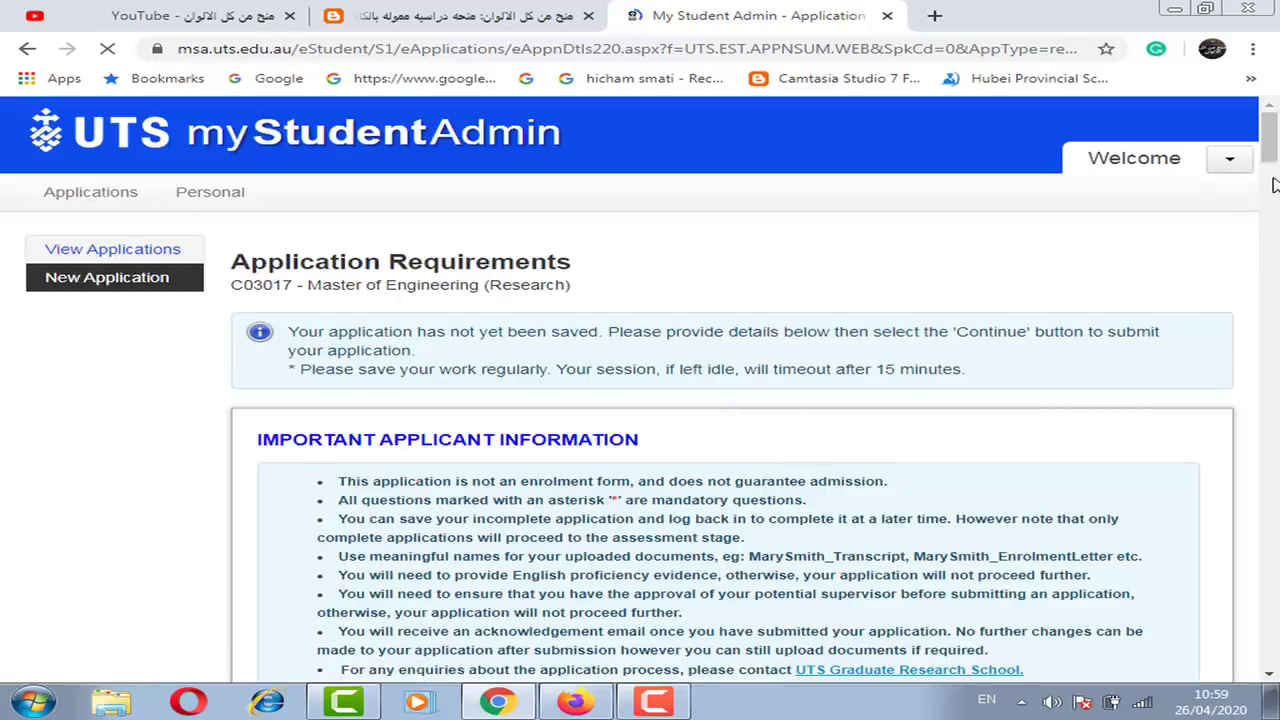
left_click_drag(1270, 165, 1270, 203)
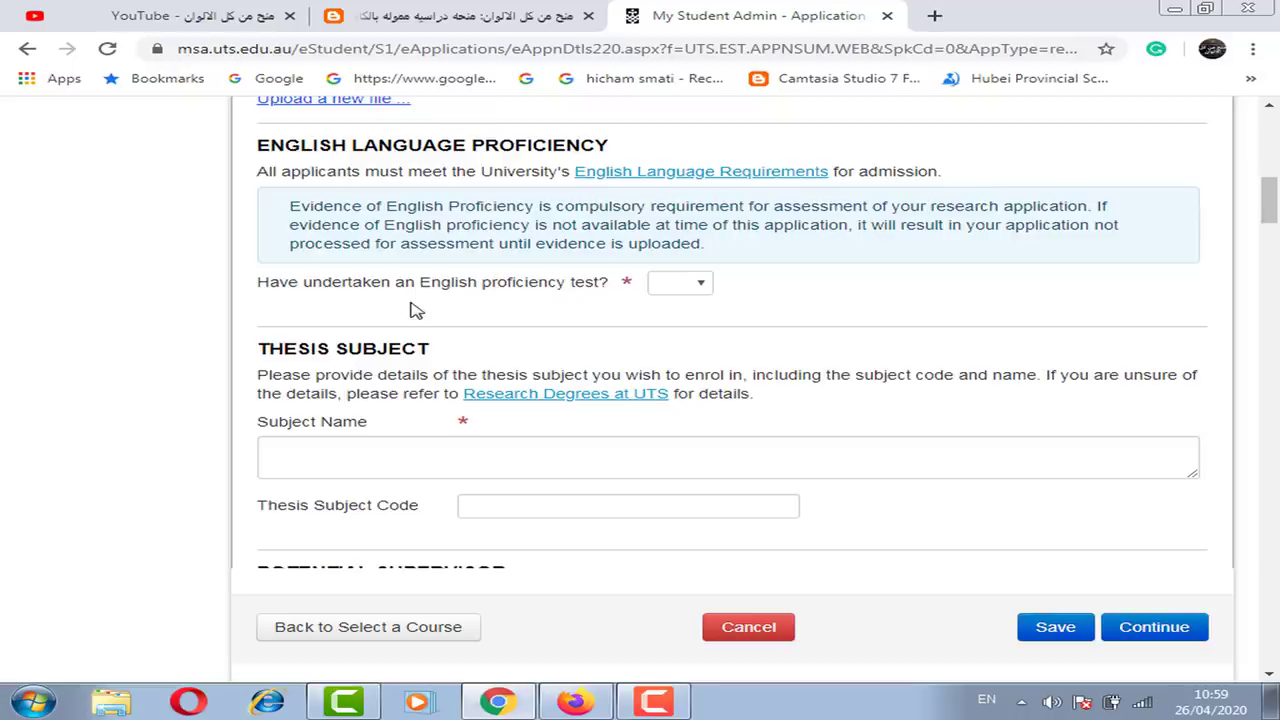
left_click(698, 288)
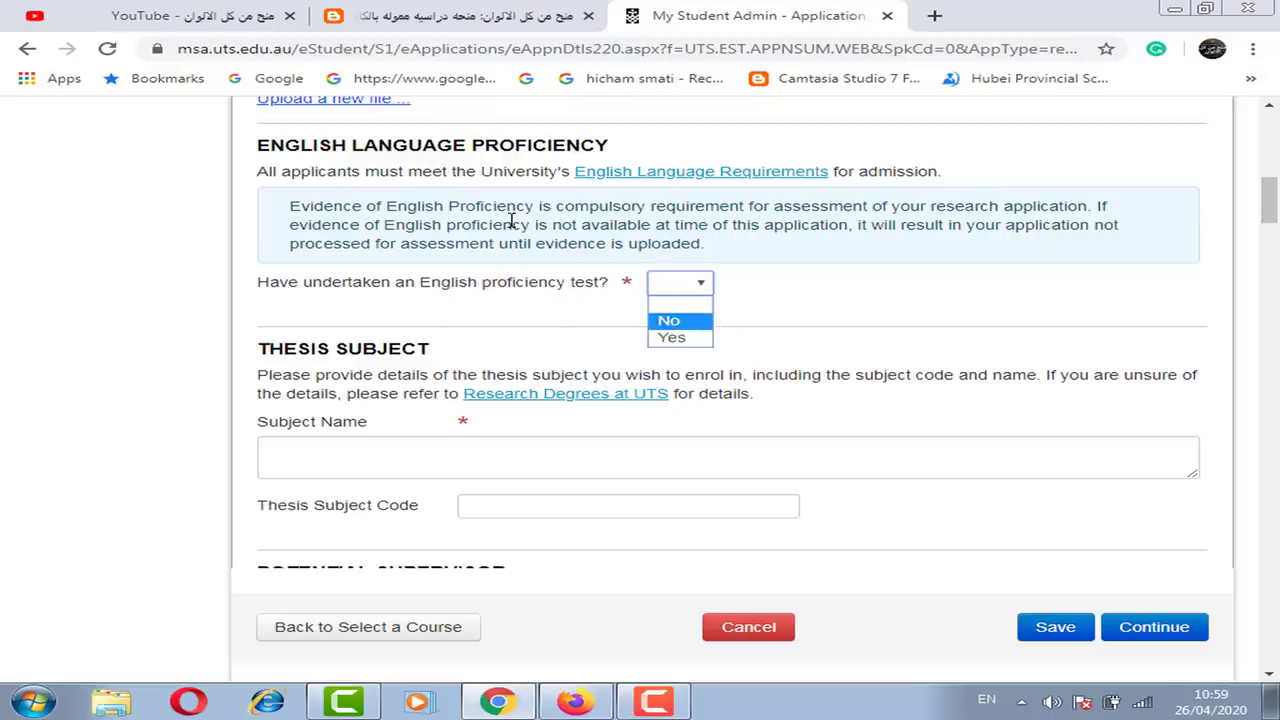
left_click(683, 320)
Step: Examine the remaining application requirements, from potential supervisors and academic referees through previous research to academic transcripts
left_click_drag(1268, 205, 1268, 225)
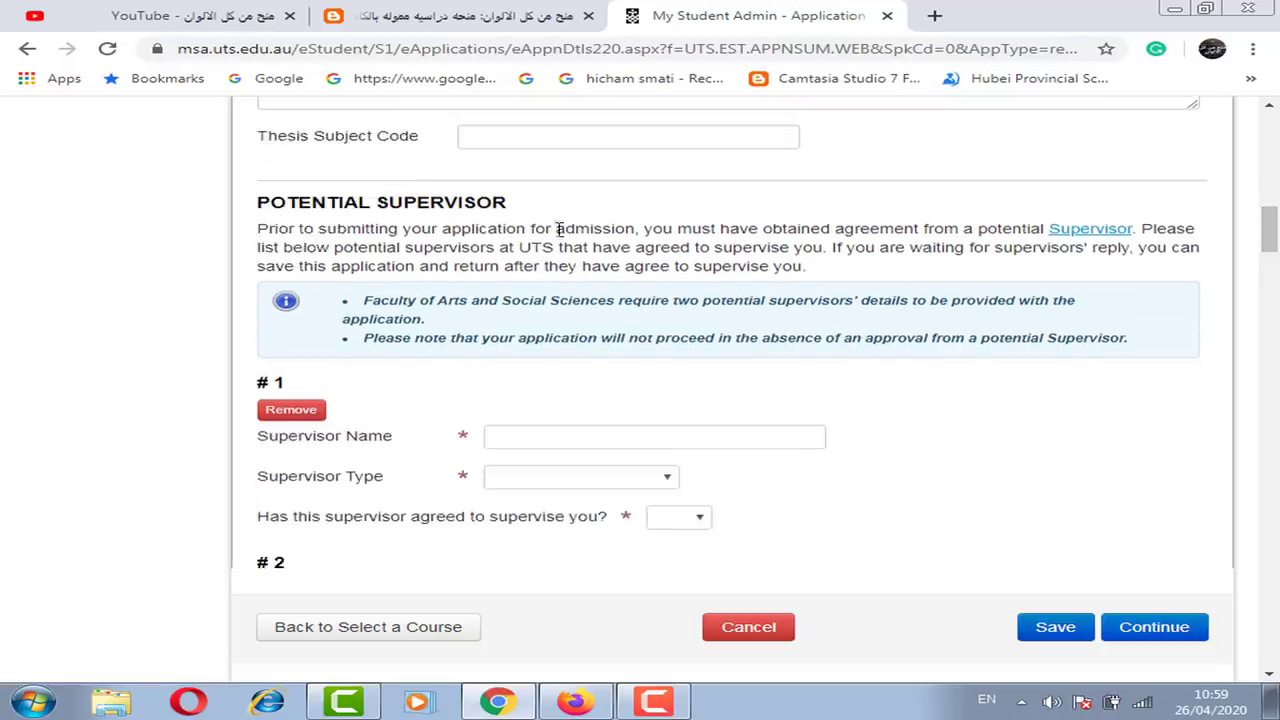
left_click_drag(1271, 232, 1272, 252)
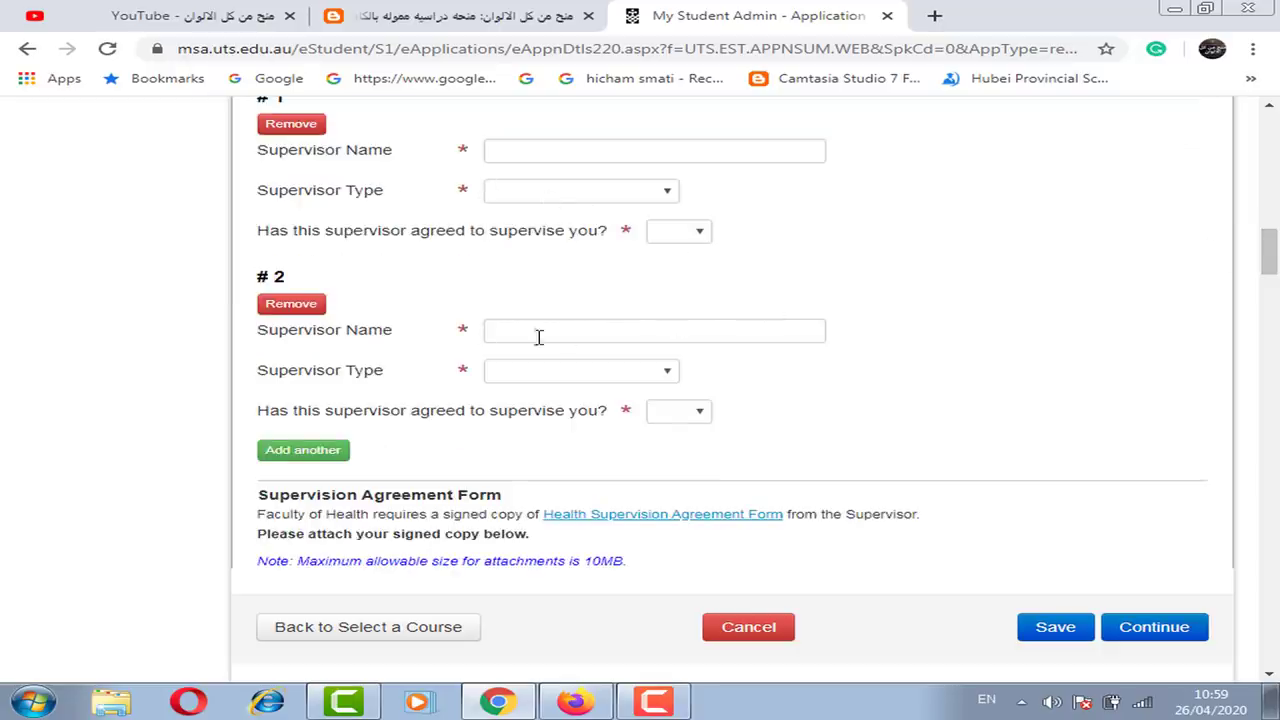
scroll(1268, 281, "down", 1)
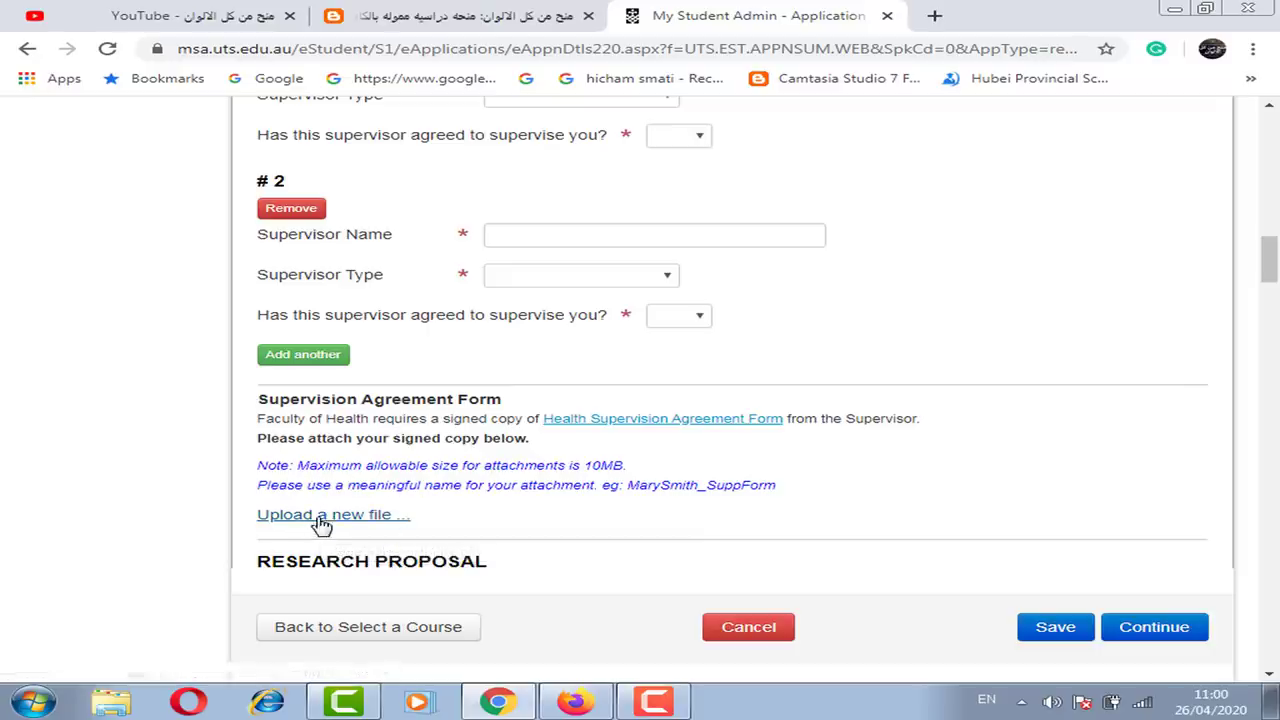
scroll(700, 250, "up", 1)
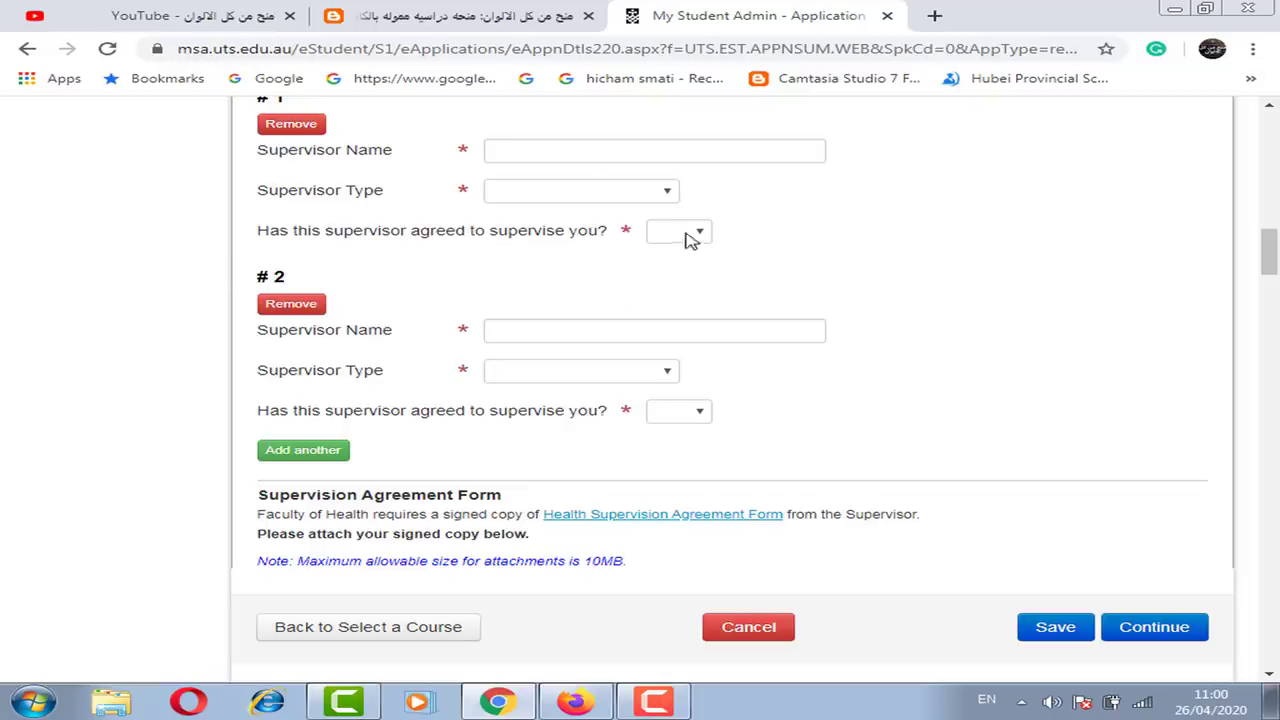
scroll(415, 627, "down", 3)
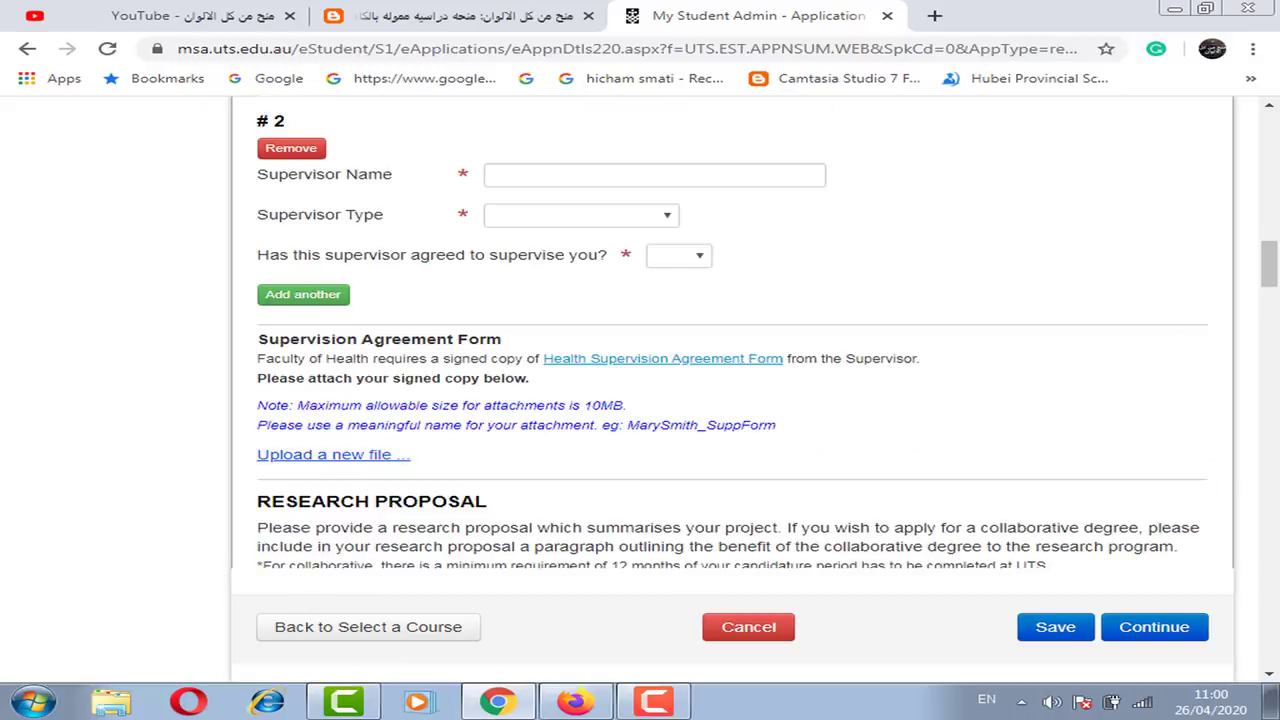
left_click_drag(1270, 275, 1274, 352)
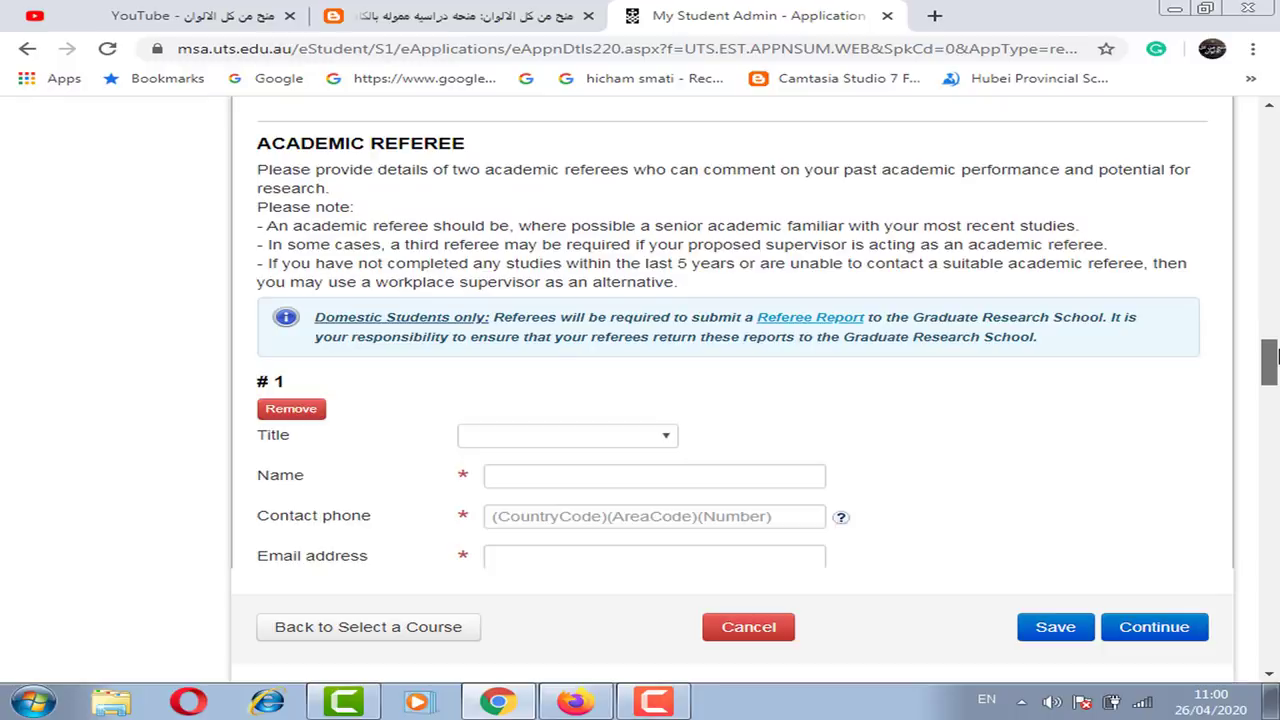
scroll(690, 367, "down", 2)
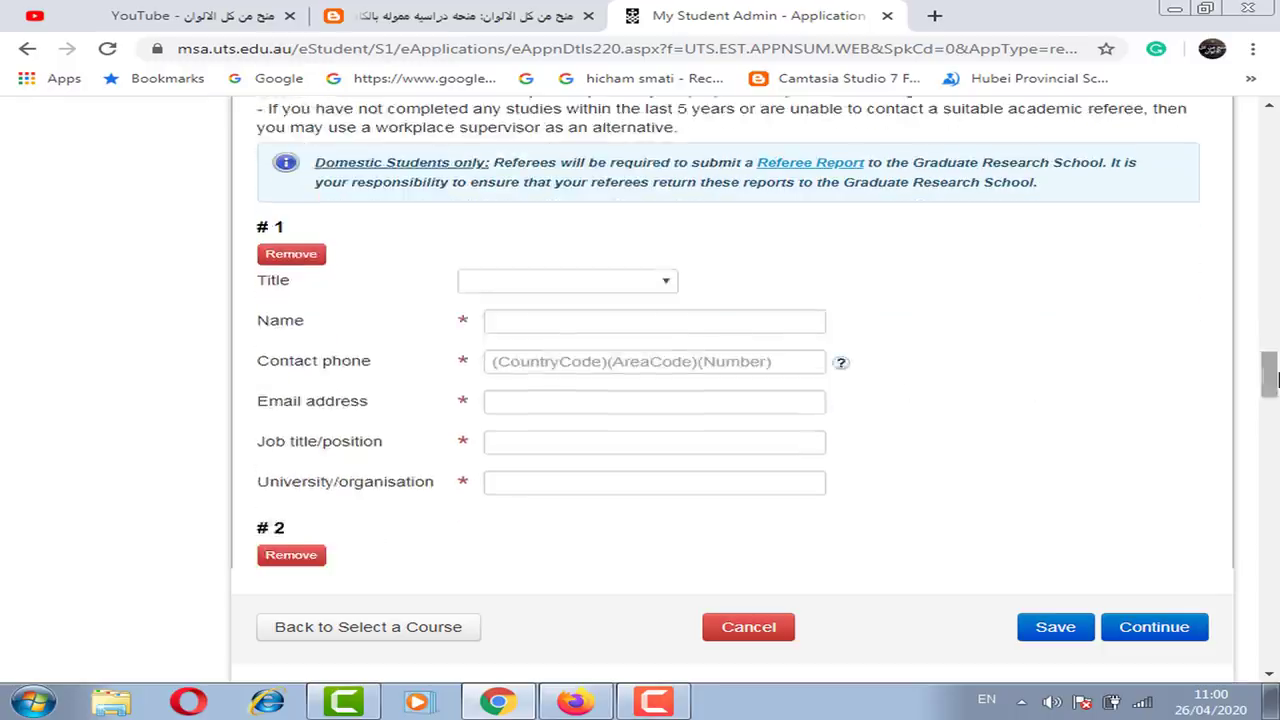
scroll(1046, 219, "down", 5)
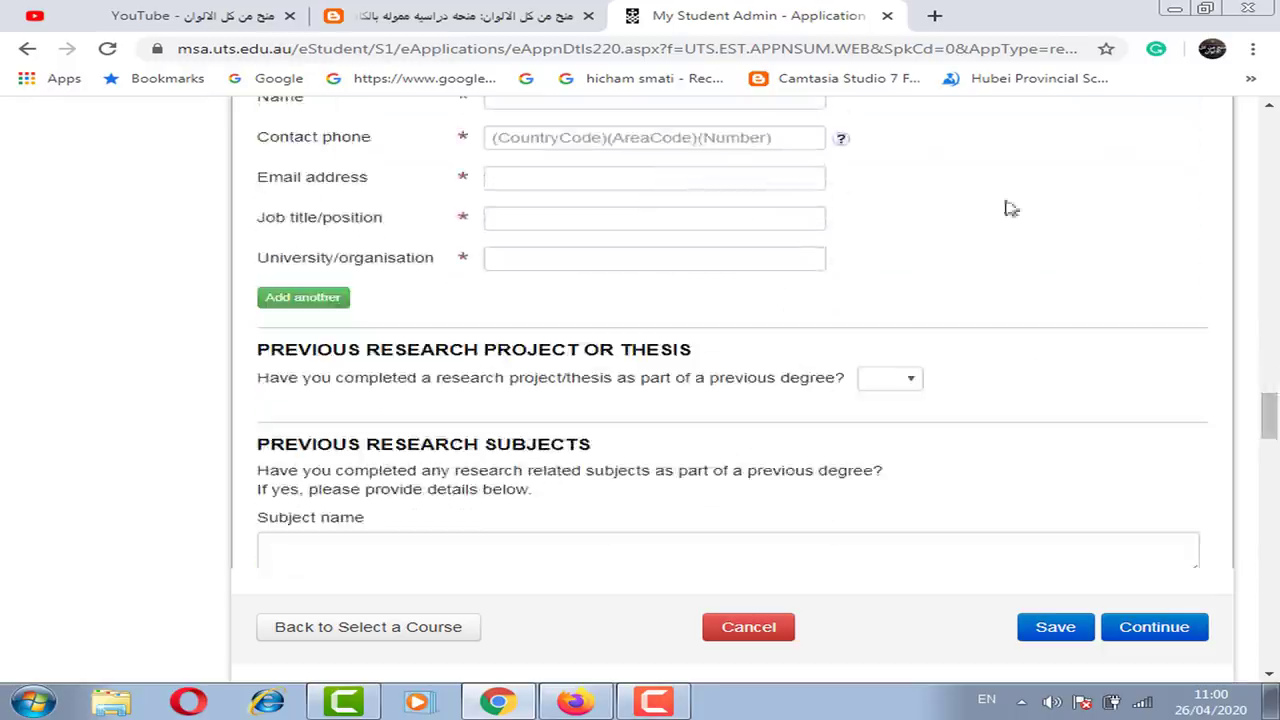
left_click_drag(1270, 424, 1270, 600)
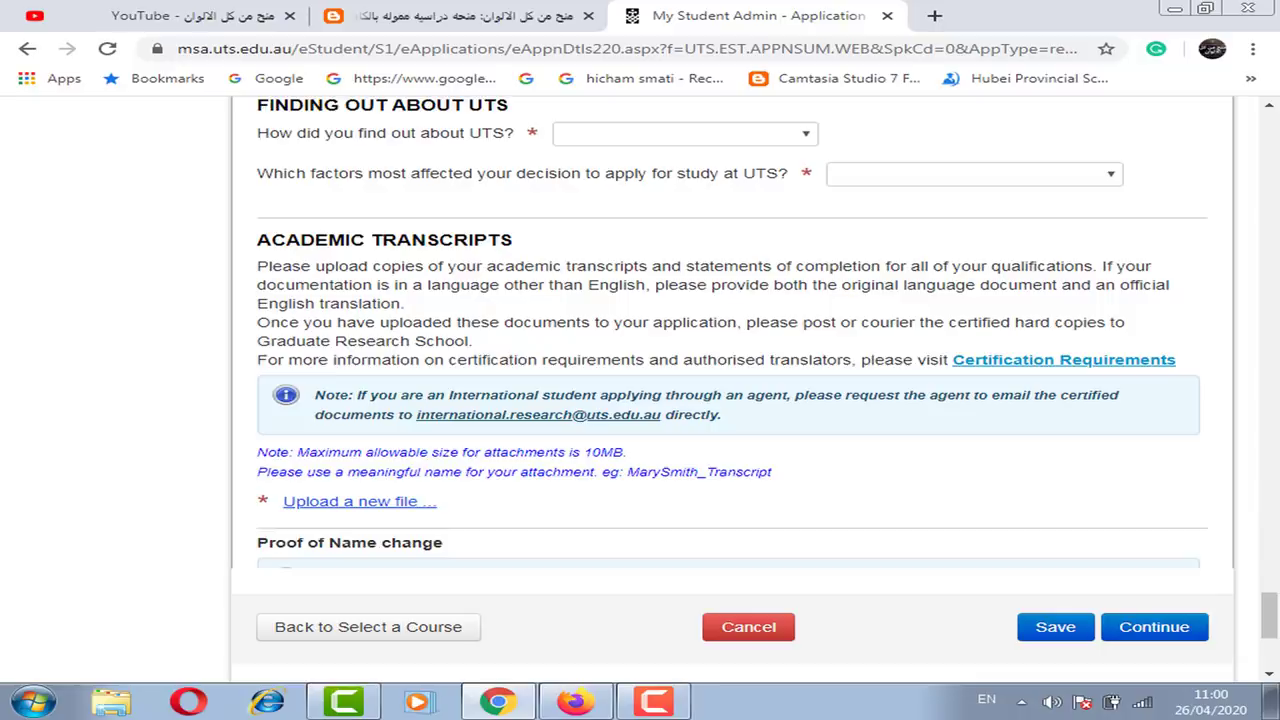
left_click_drag(1272, 606, 1265, 430)
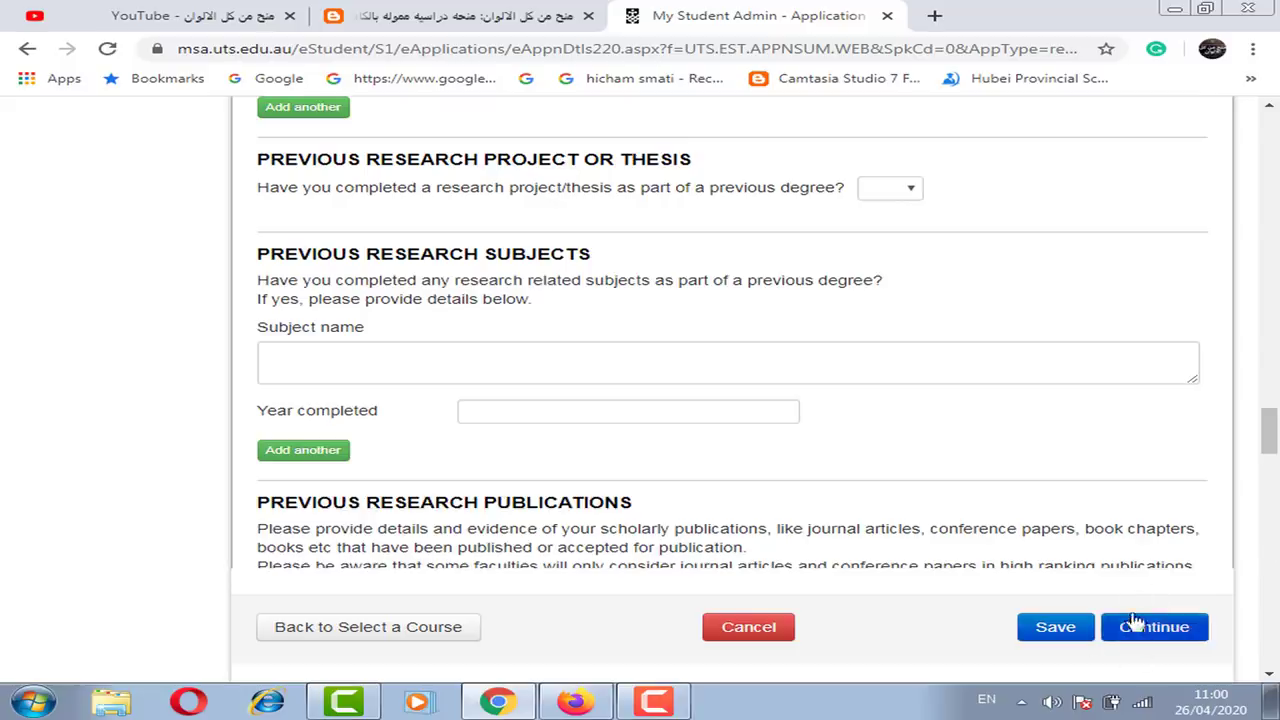
left_click_drag(1268, 430, 1270, 620)
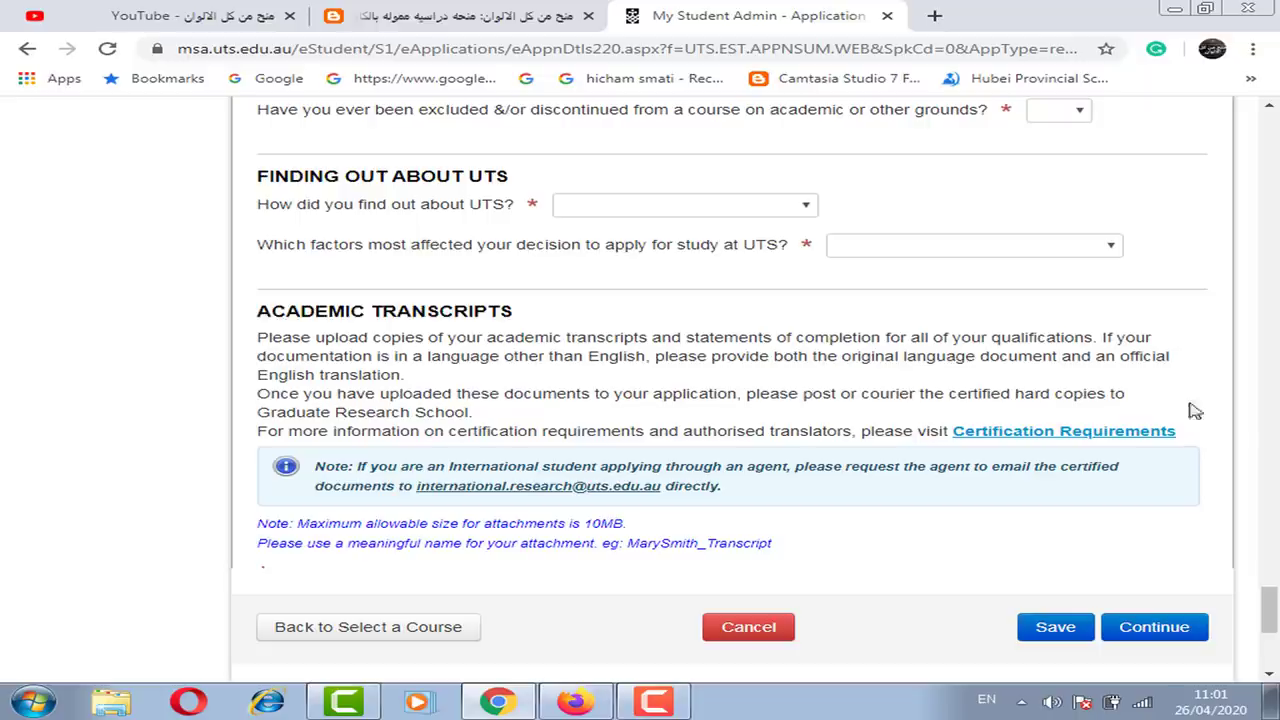
Step: Switch back to the scholarship announcement blog post and review its funding and fields of study
left_click(536, 18)
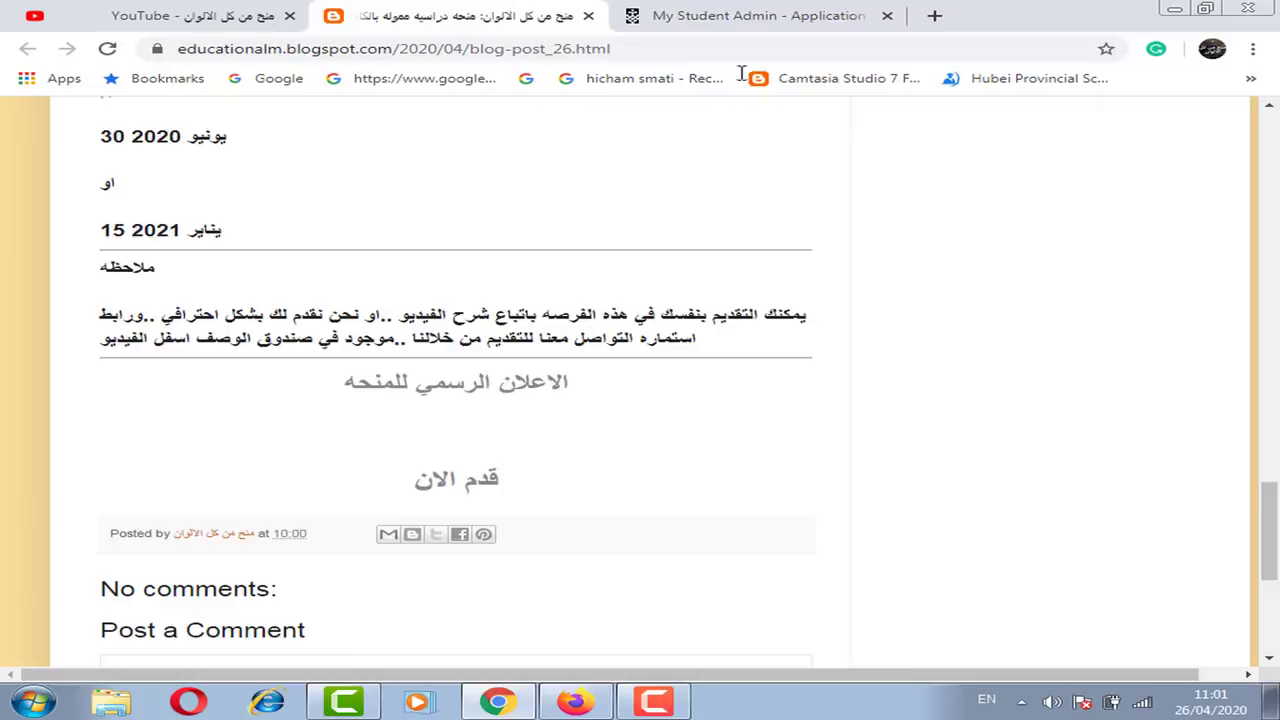
left_click_drag(1272, 525, 1274, 266)
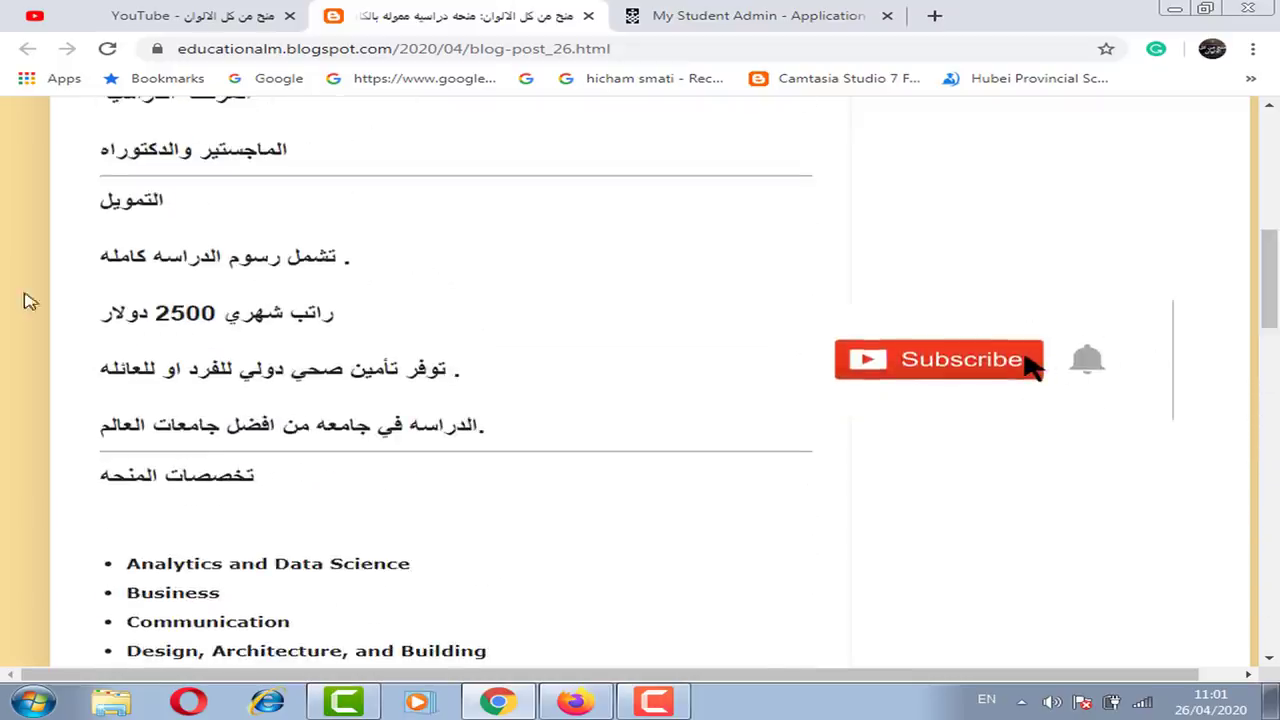